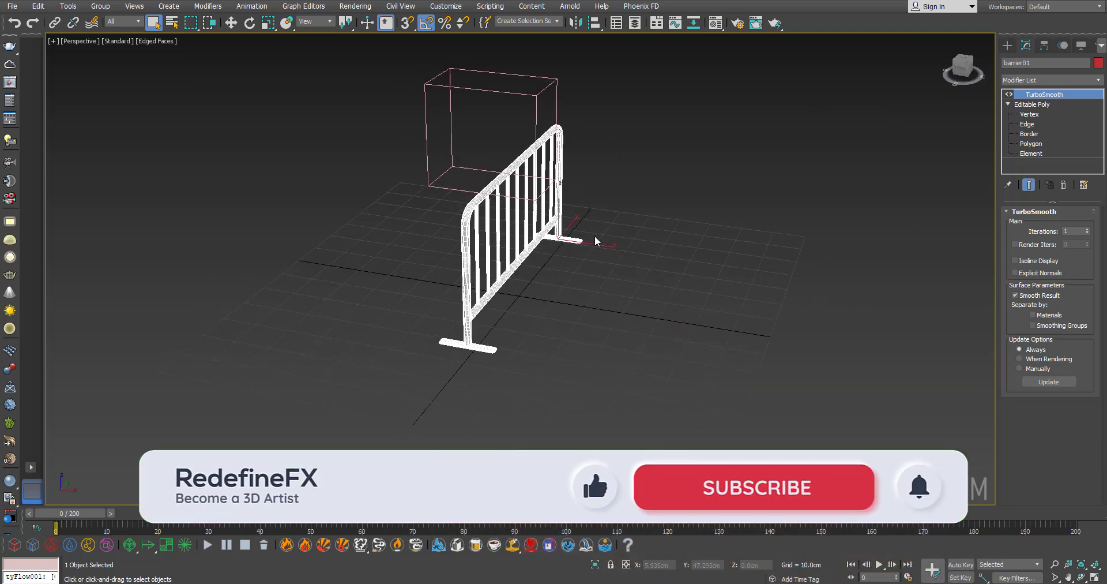
# Step: Examine the box above the barrier and its animation by scrubbing the timeline and inspecting the barrier from a lower angle
pyautogui.click(549, 105)
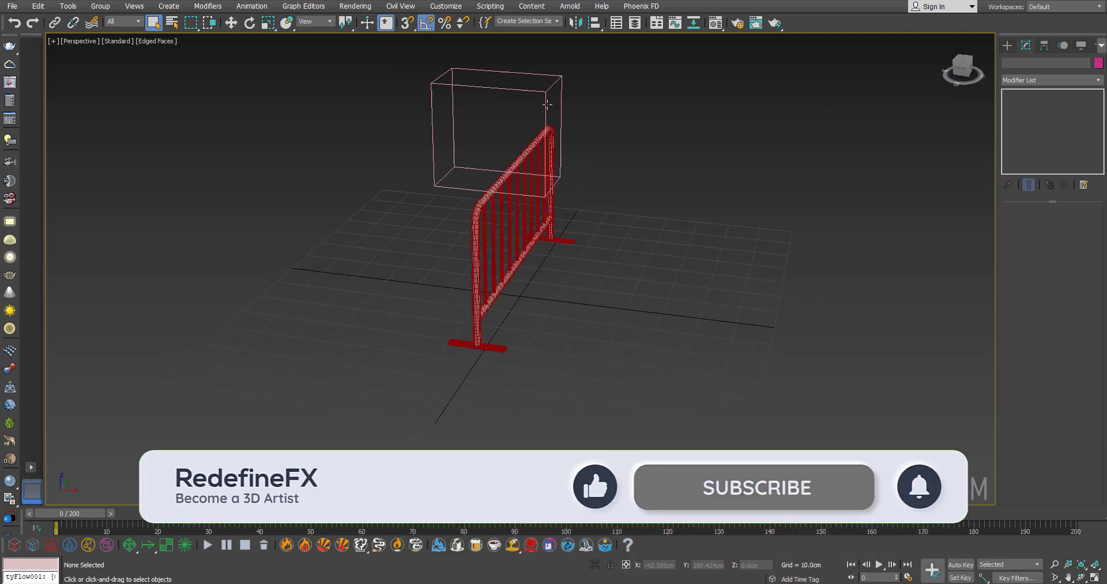
pyautogui.click(547, 105)
pyautogui.moveTo(92, 513); pyautogui.dragTo(69, 533)
pyautogui.keyDown('alt'); pyautogui.moveTo(568, 266); pyautogui.dragTo(525, 222, button='middle'); pyautogui.keyUp('alt')
pyautogui.scroll(4, 478, 170)
pyautogui.keyDown('alt'); pyautogui.moveTo(516, 184); pyautogui.dragTo(493, 155, button='middle'); pyautogui.keyUp('alt')
pyautogui.moveTo(625, 301); pyautogui.dragTo(611, 208, button='middle')
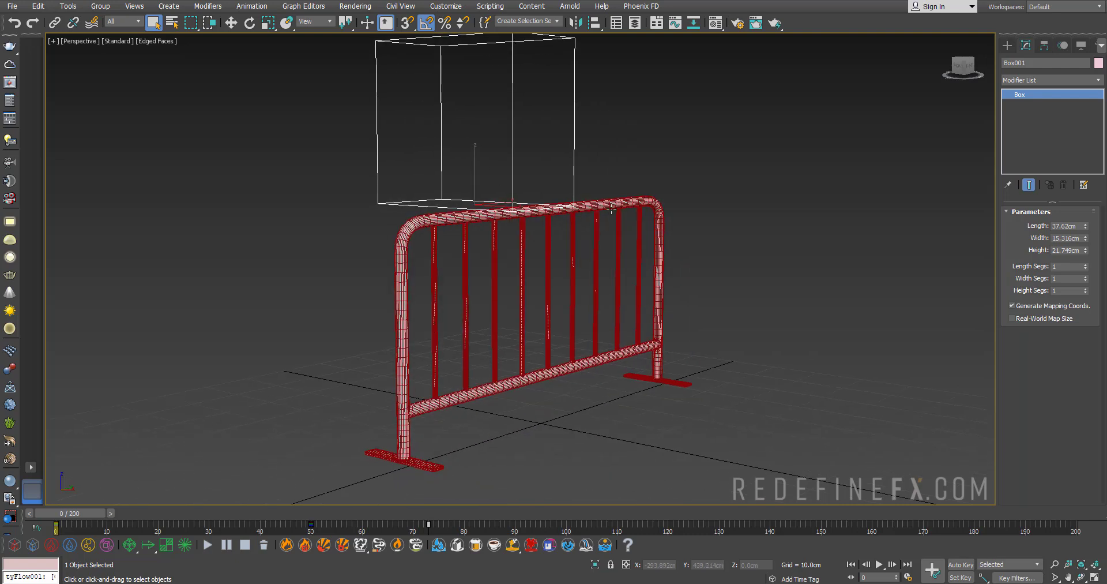
pyautogui.click(658, 261)
pyautogui.click(685, 281)
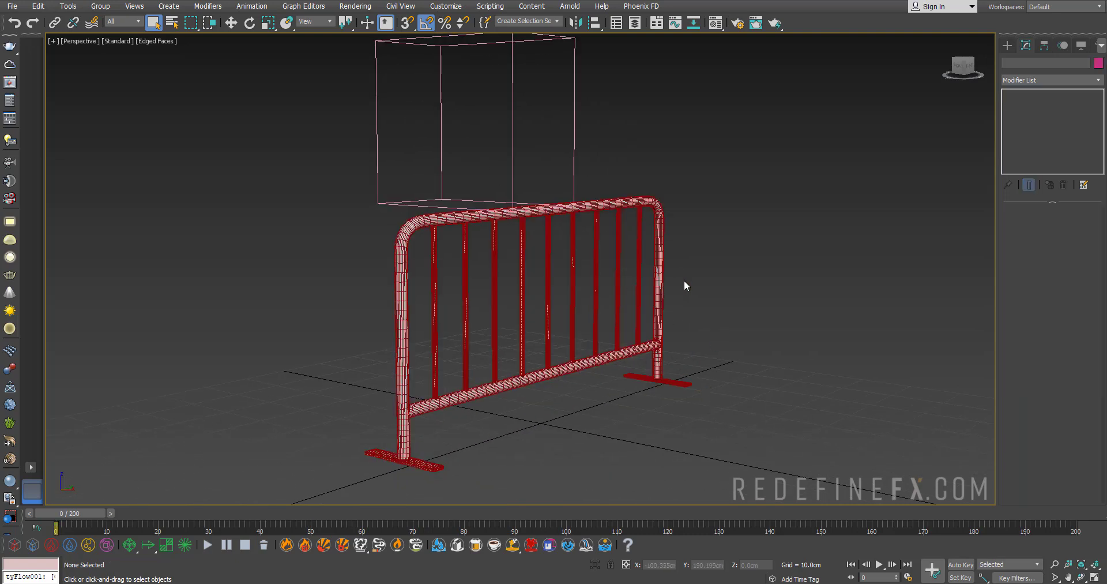
# Step: Clone the barrier as an instance named barrier02
pyautogui.click(660, 283)
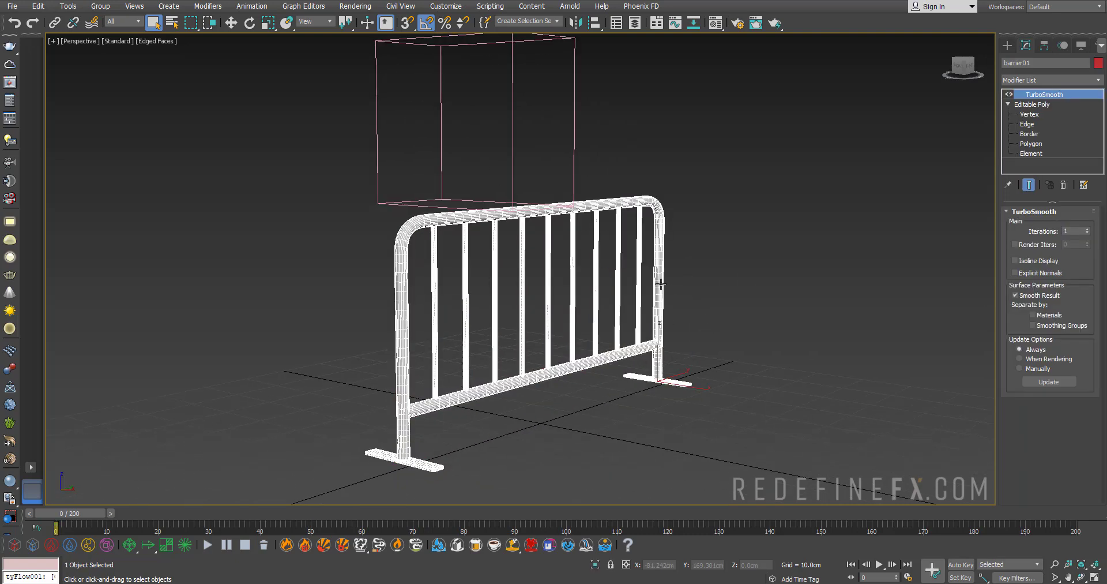
pyautogui.rightClick(662, 280)
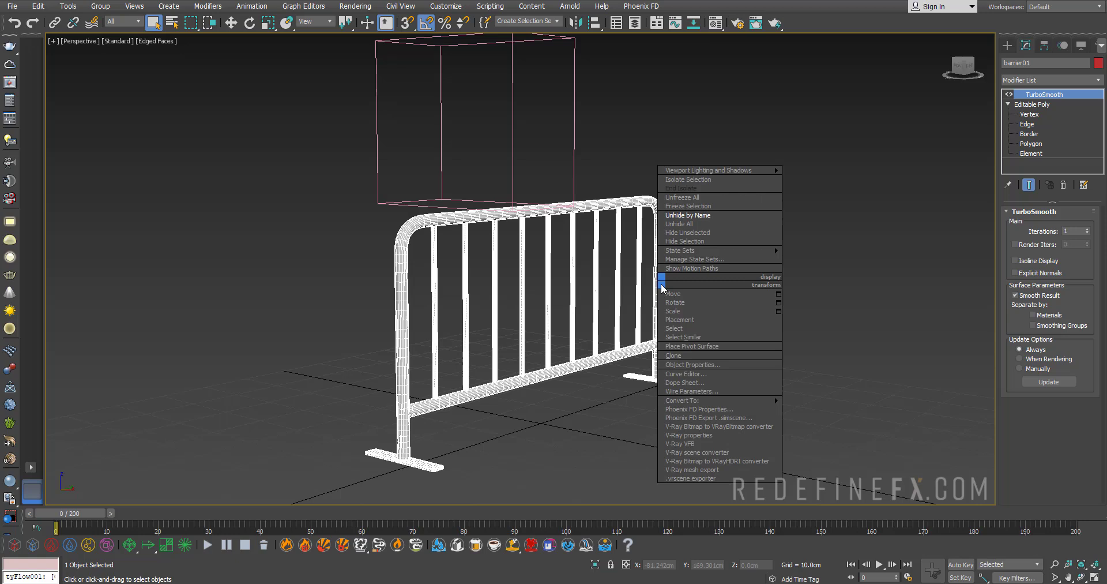
pyautogui.click(670, 356)
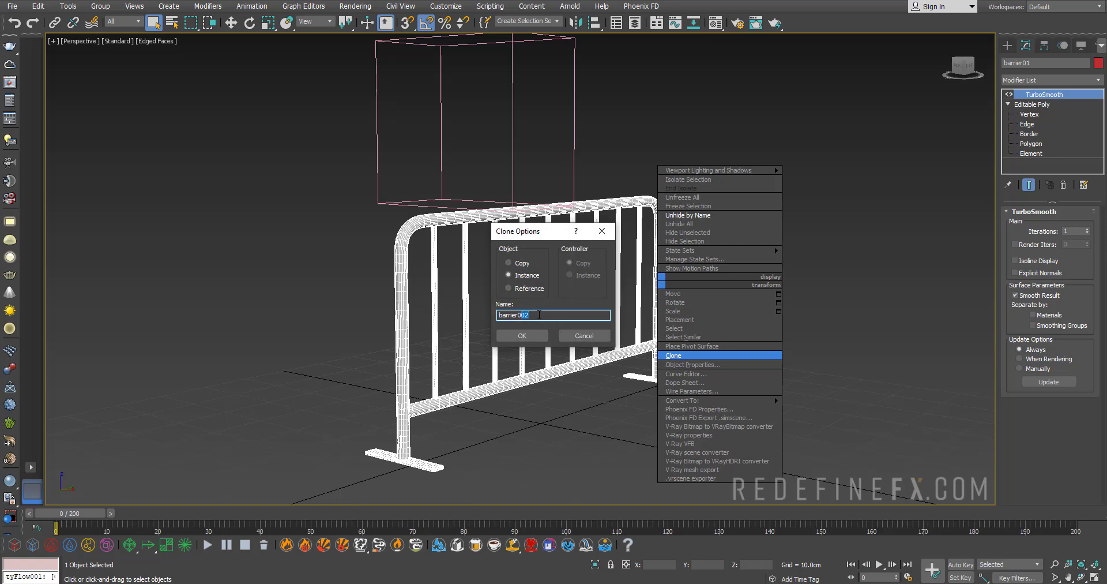
pyautogui.click(521, 336)
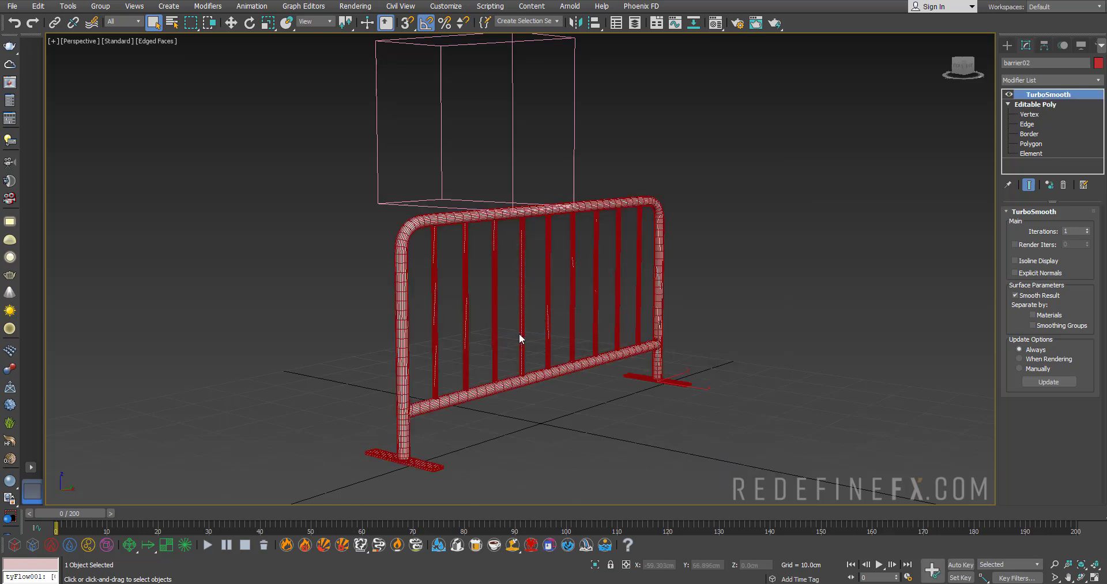
# Step: Hide the cloned barrier so only the original remains in the scene, and leave nothing selected
pyautogui.click(690, 268)
pyautogui.click(661, 274)
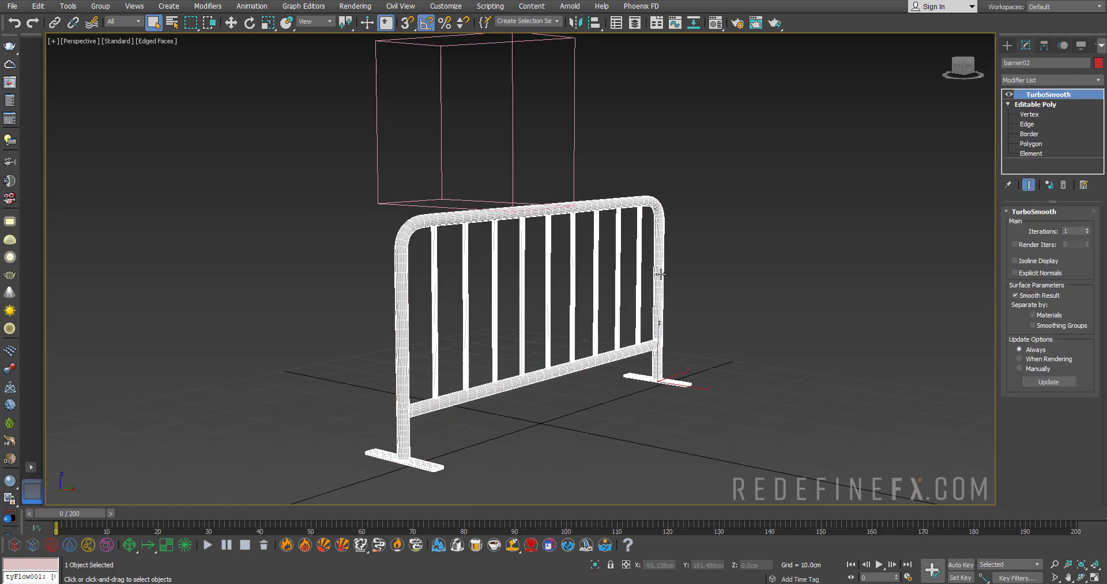
pyautogui.rightClick(661, 278)
pyautogui.click(690, 237)
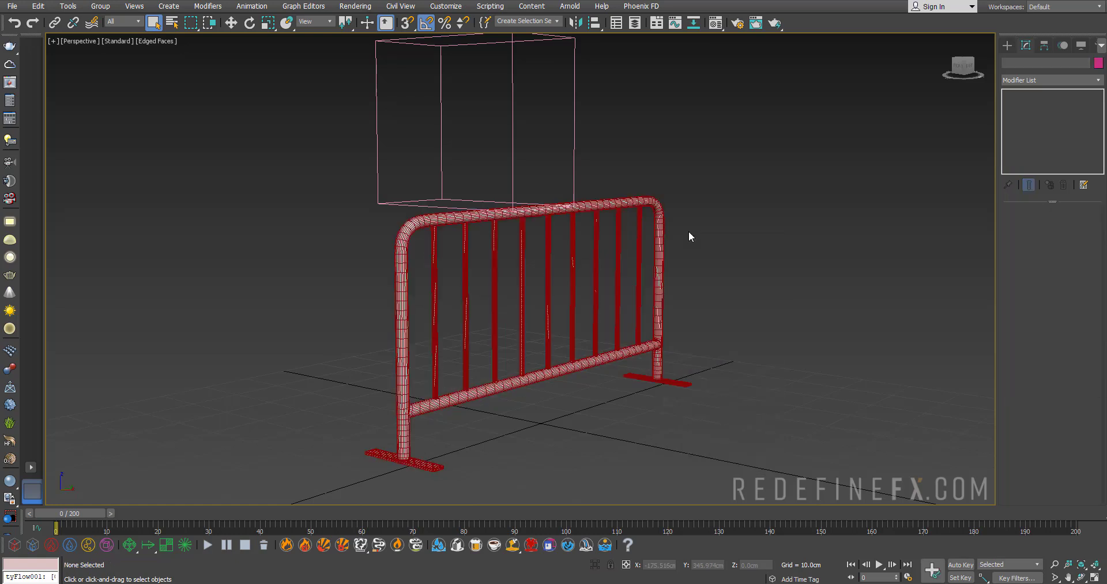
pyautogui.click(656, 253)
pyautogui.click(709, 164)
# Step: Create a tyFlow object on the ground beside the barrier and open its flow editor
pyautogui.click(1007, 45)
pyautogui.click(1072, 175)
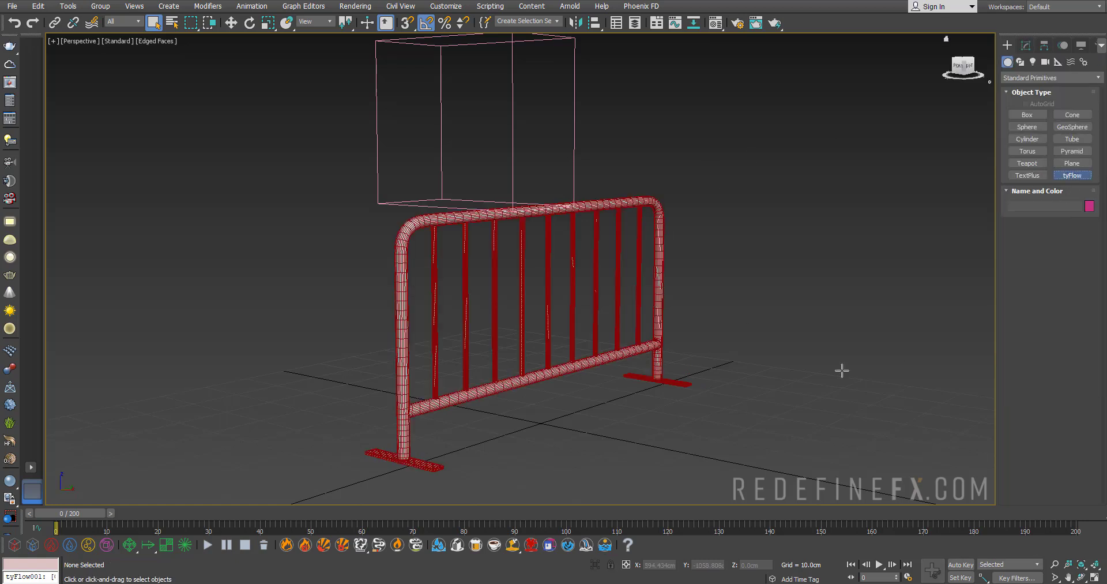
pyautogui.moveTo(756, 369); pyautogui.dragTo(785, 388)
pyautogui.click(1026, 45)
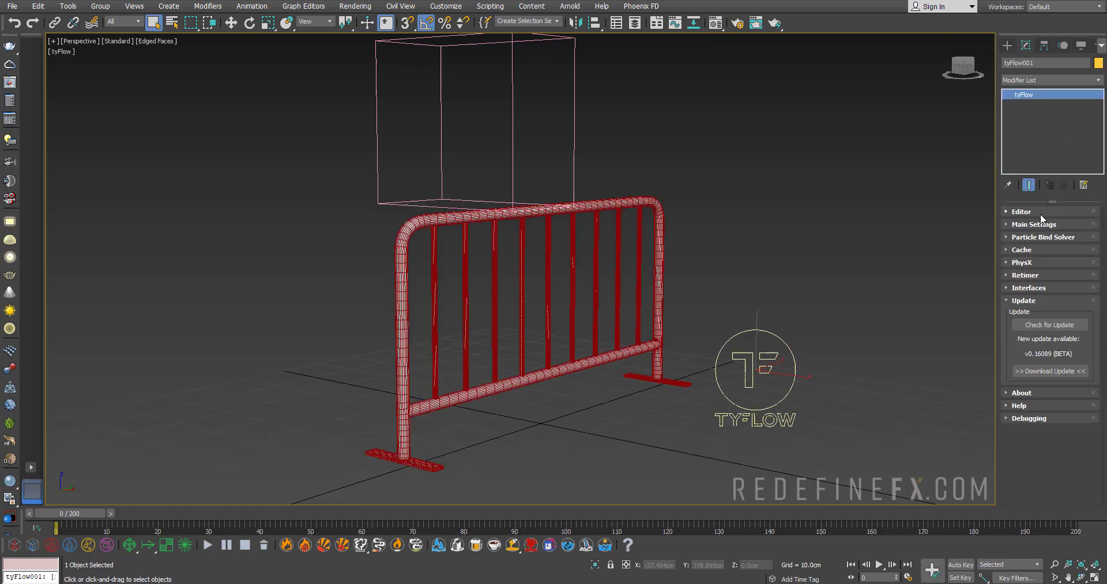
pyautogui.click(1042, 238)
# Step: Add a Birth Objects operator in a new event and pick barrier01 as its source object
pyautogui.moveTo(818, 223); pyautogui.dragTo(565, 223)
pyautogui.click(463, 246)
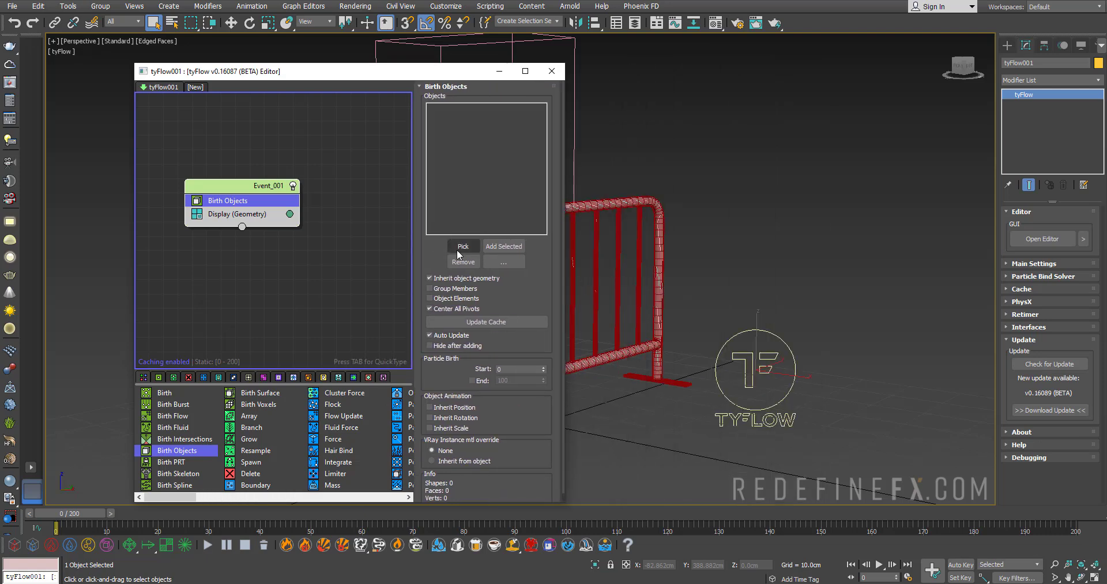
pyautogui.click(608, 203)
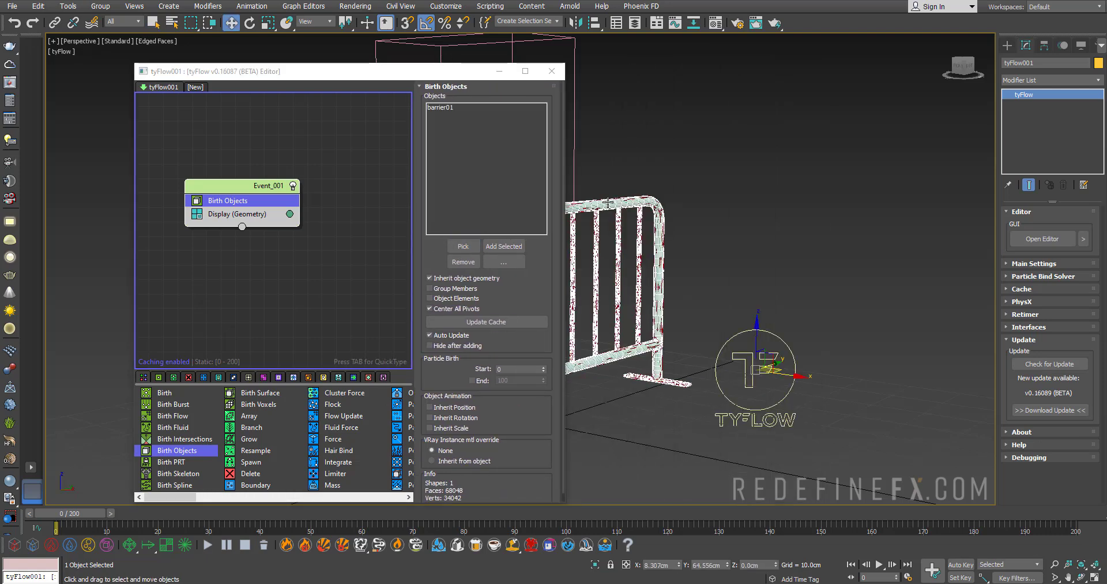
pyautogui.click(676, 299)
pyautogui.moveTo(674, 228); pyautogui.dragTo(795, 227, button='middle')
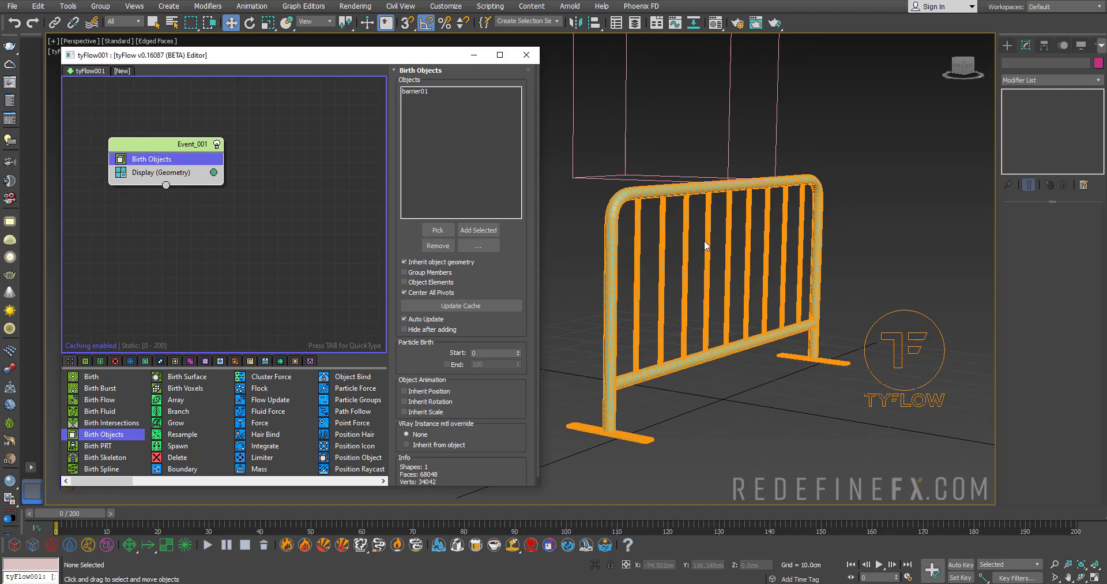
# Step: Add a Voronoi Fracture operator after Birth Objects and set its points to 300
pyautogui.moveTo(166, 154); pyautogui.dragTo(170, 160)
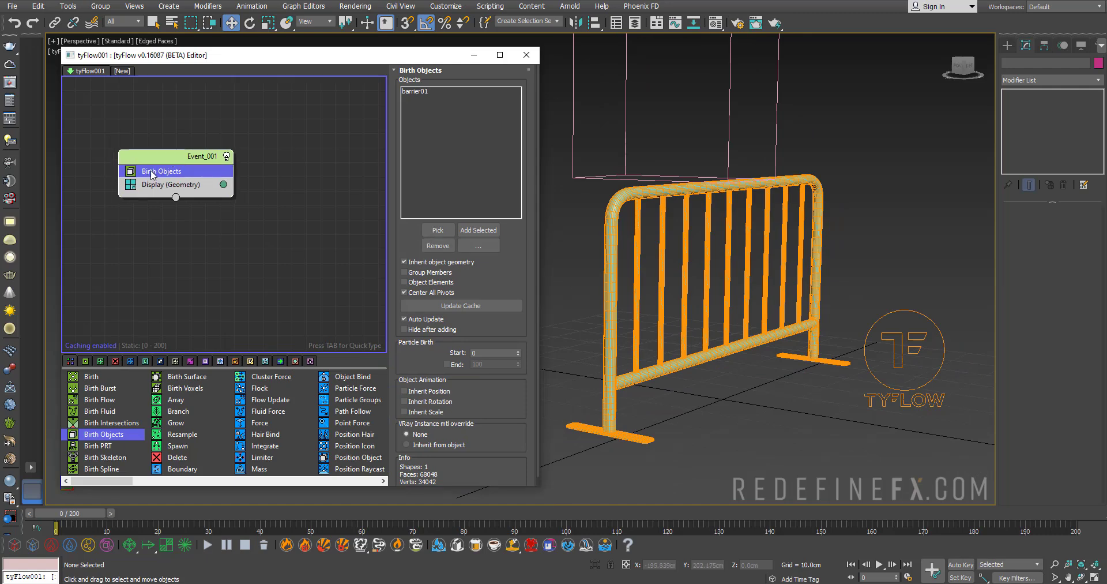
pyautogui.press('Tab')
pyautogui.write('voro')
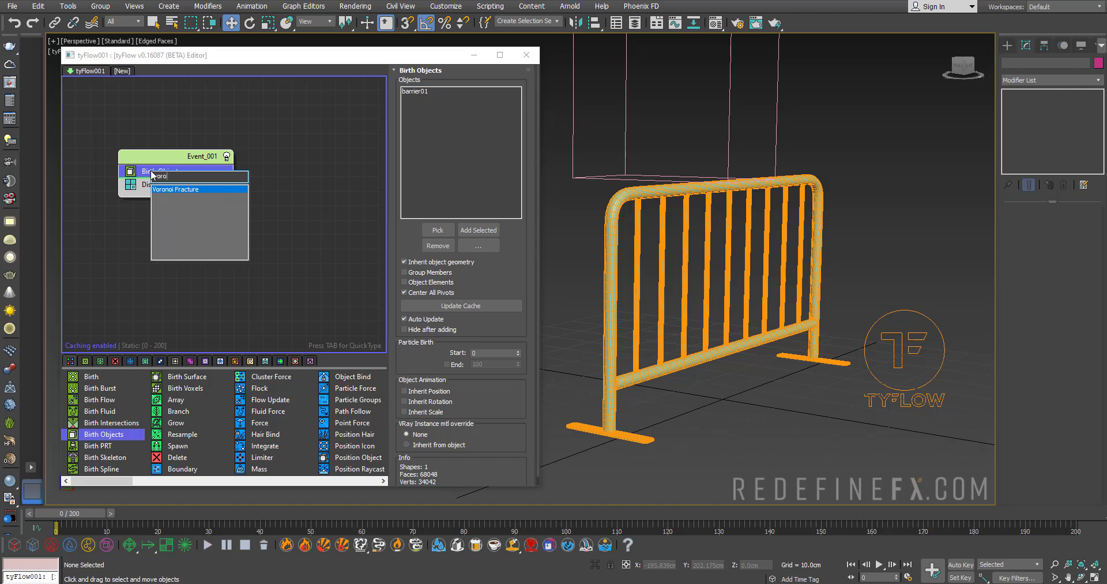
pyautogui.press('Return')
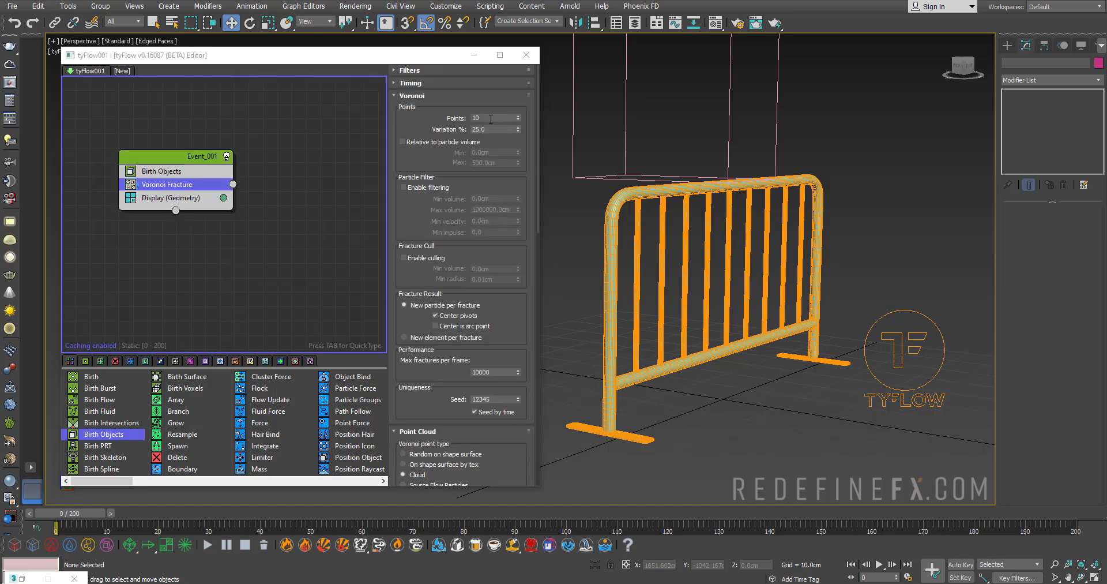
pyautogui.press('Return')
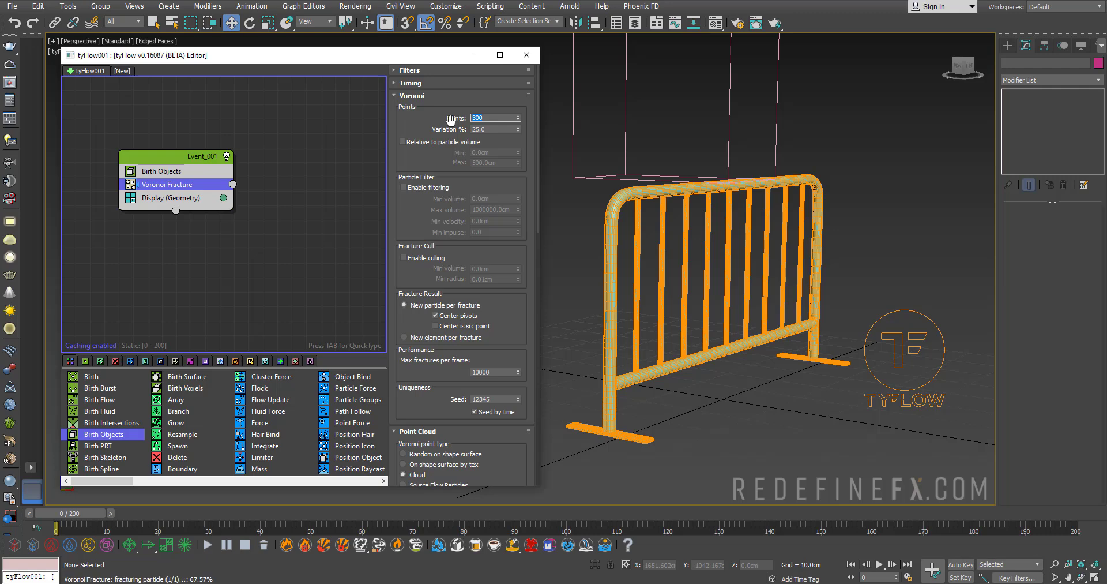
pyautogui.scroll(6, 620, 242)
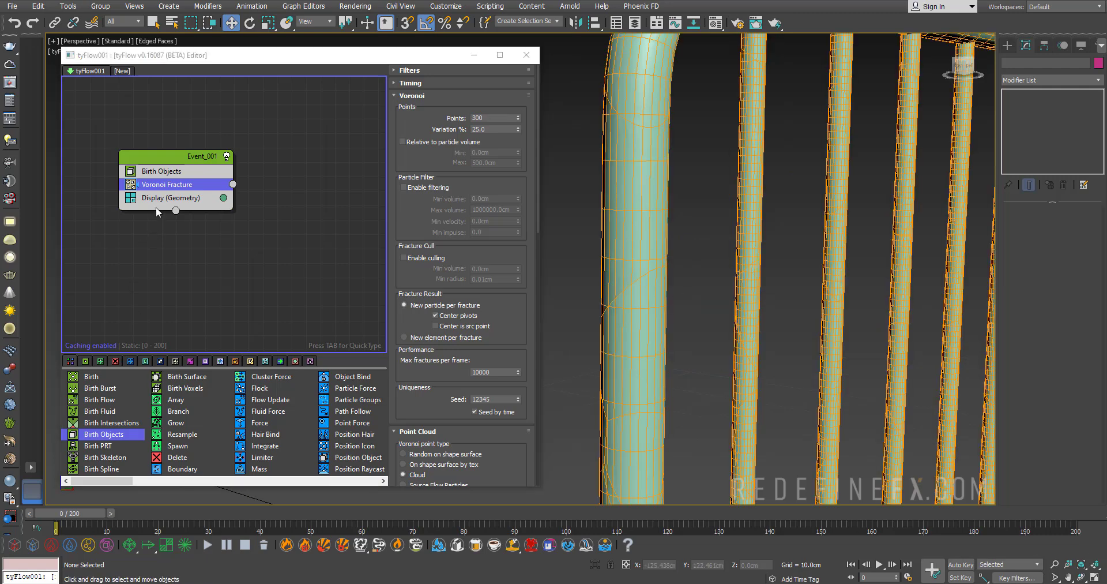
# Step: Add a Scale operator after Voronoi Fracture and set the X, Y and Z scale to 60%
pyautogui.press('Tab')
pyautogui.write('sc')
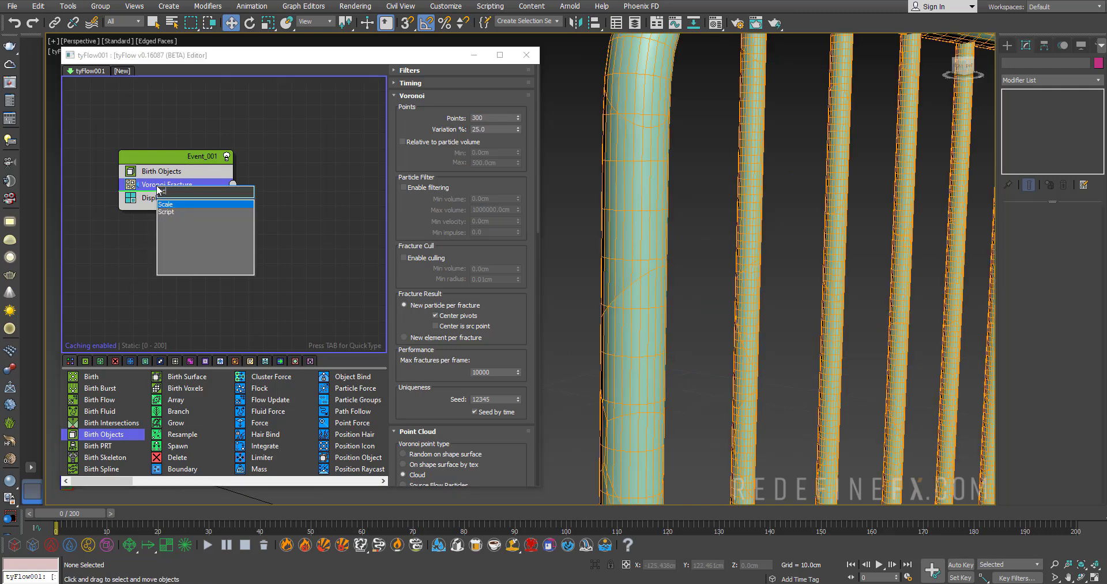
pyautogui.write('al')
pyautogui.press('Return')
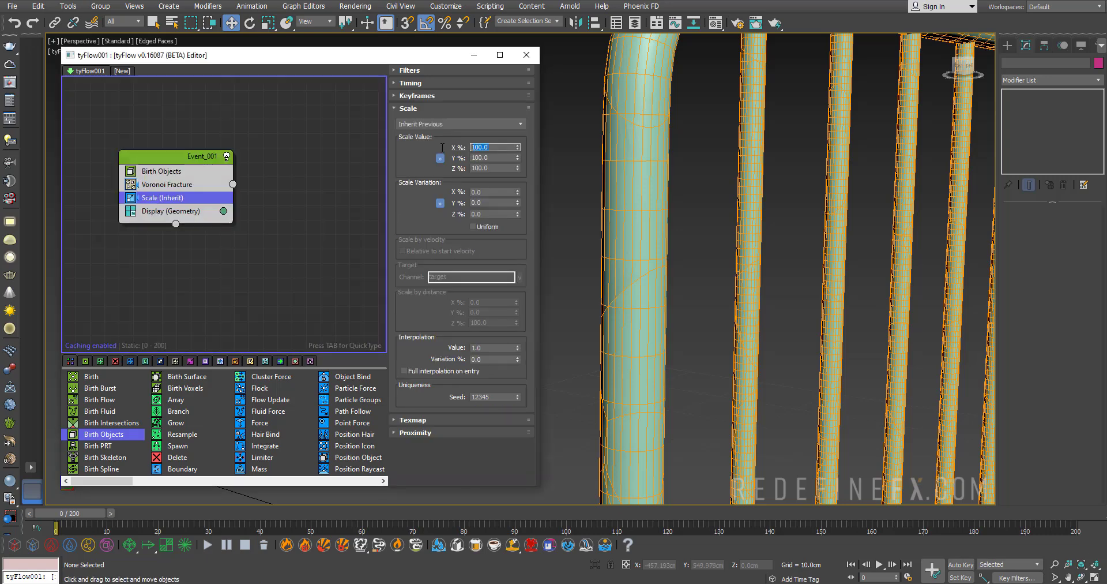
pyautogui.write('60')
pyautogui.press('Return')
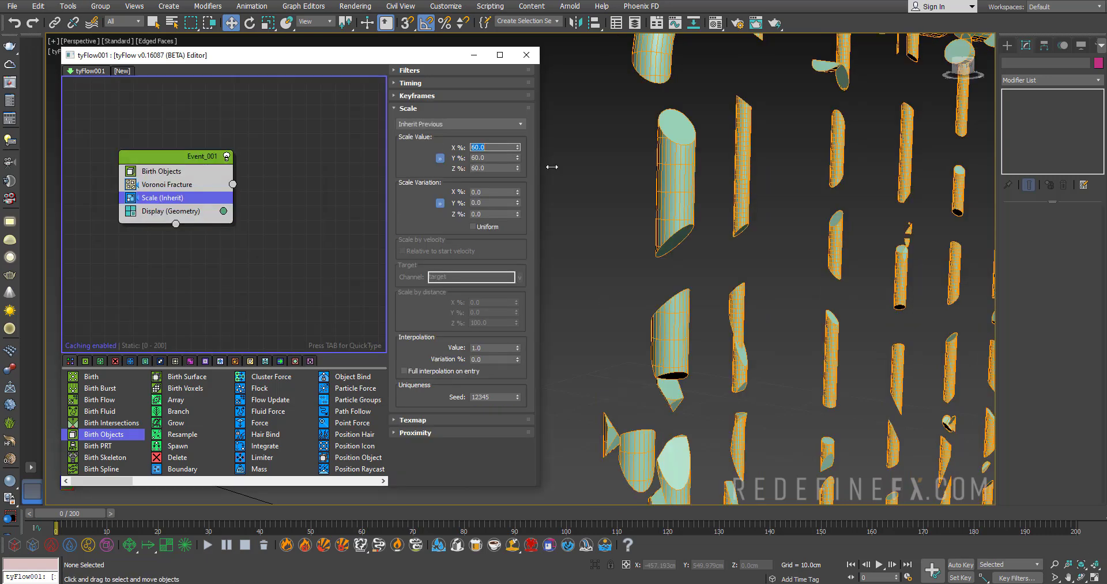
pyautogui.scroll(2, 634, 173)
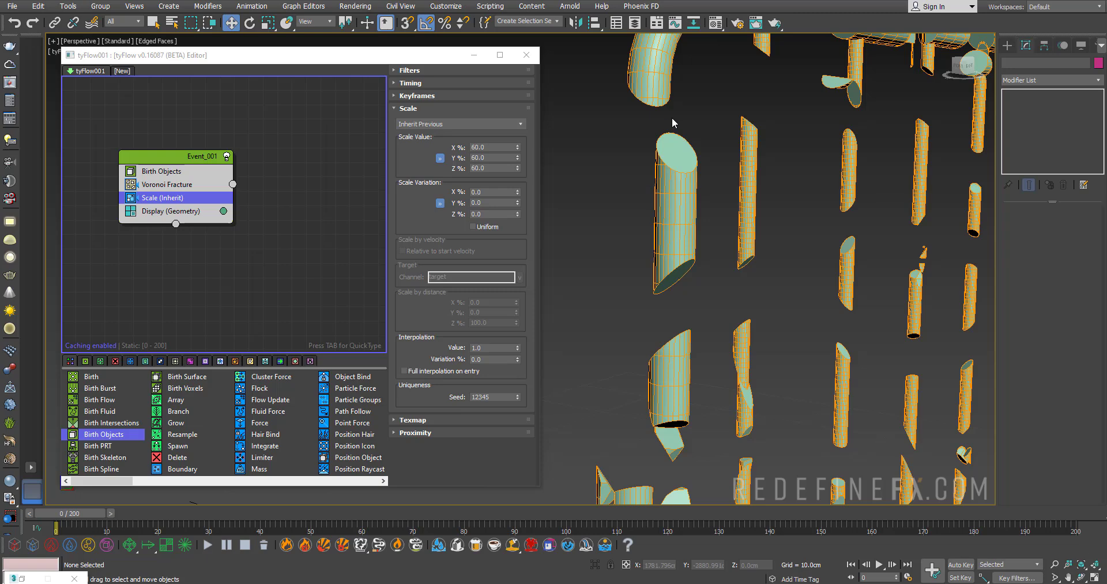
pyautogui.scroll(-4, 659, 292)
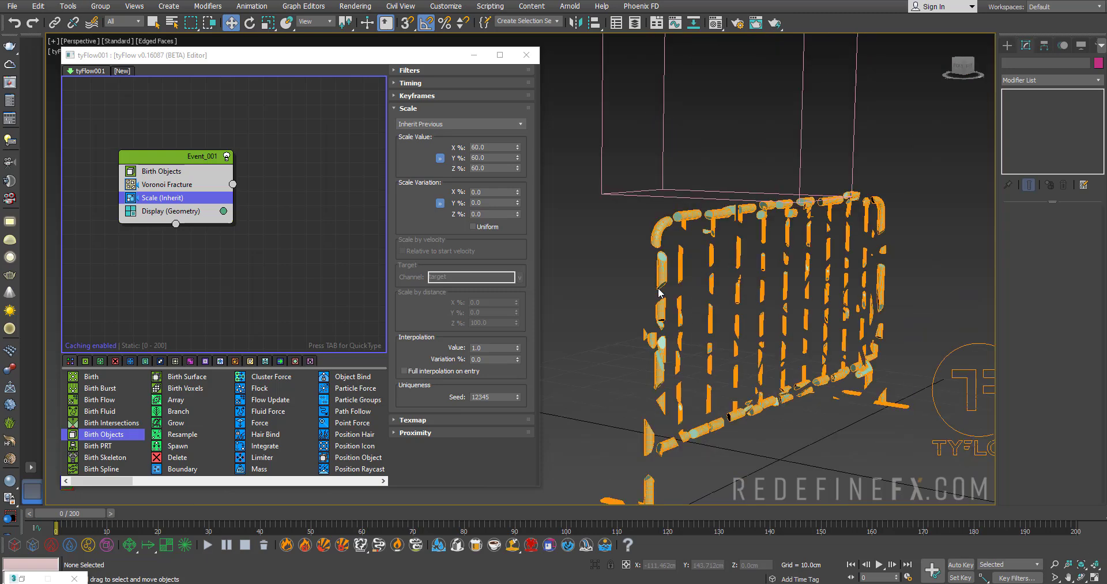
# Step: Switch to the media player and play the barrier deformation preview to examine how the bars bend, then return to 3ds Max
pyautogui.click(817, 583)
pyautogui.click(545, 265)
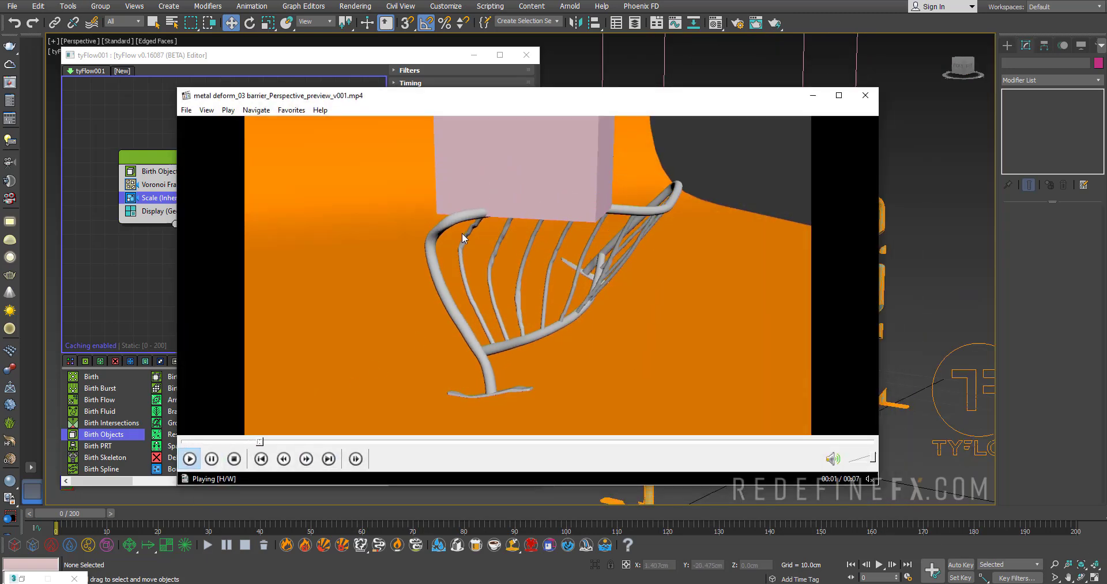
pyautogui.click(488, 274)
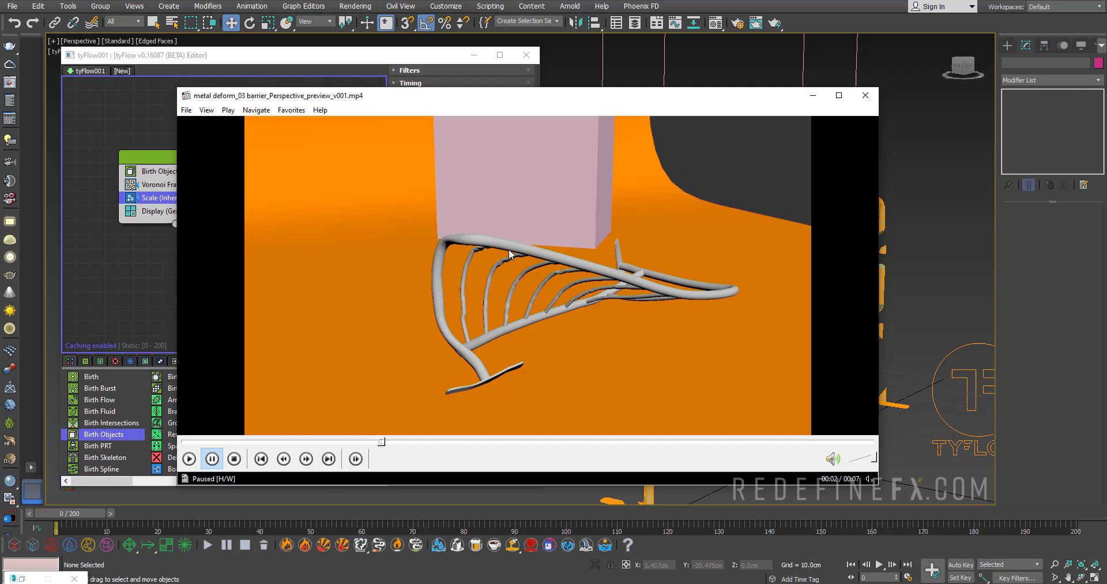
pyautogui.click(812, 96)
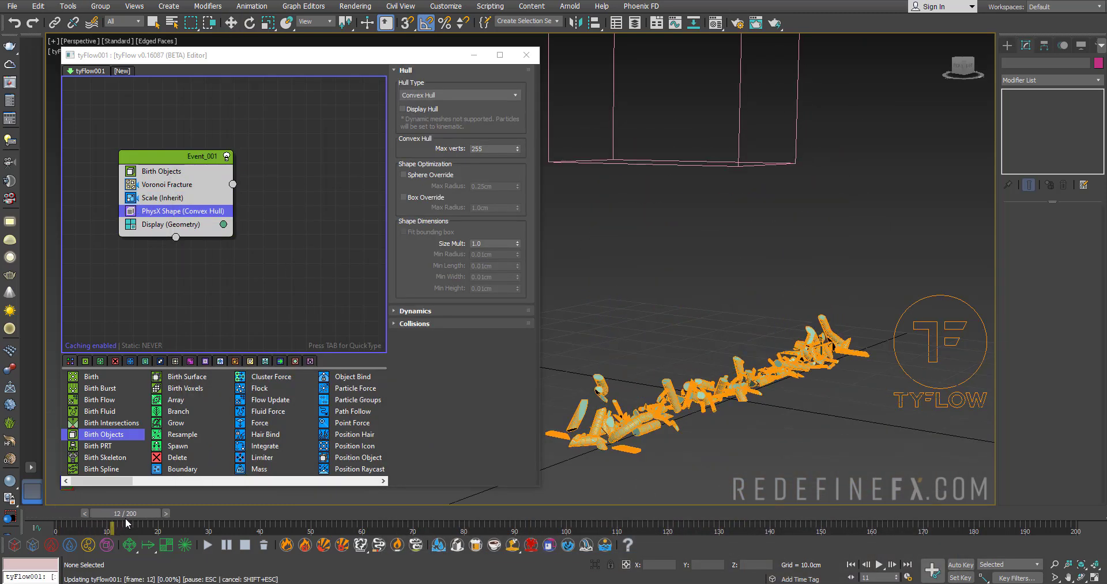
# Step: Return the timeline to frame 0 and add a PhysX Bind operator below PhysX Shape with the type Rigid (Joint)
pyautogui.moveTo(73, 529); pyautogui.dragTo(2, 557)
pyautogui.press('w')
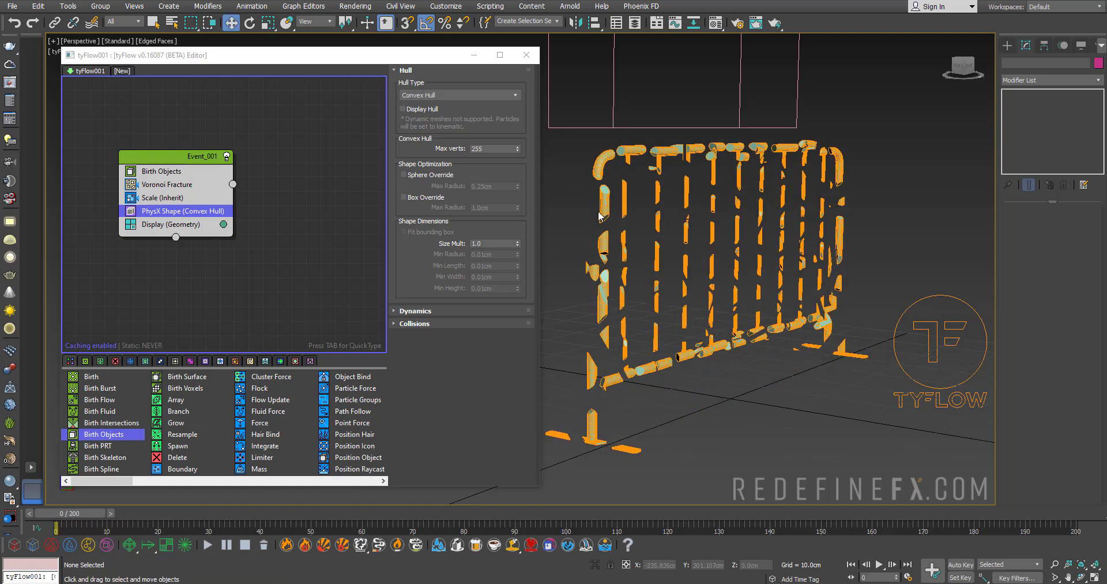
pyautogui.moveTo(122, 481); pyautogui.dragTo(236, 486)
pyautogui.moveTo(236, 486); pyautogui.dragTo(286, 486)
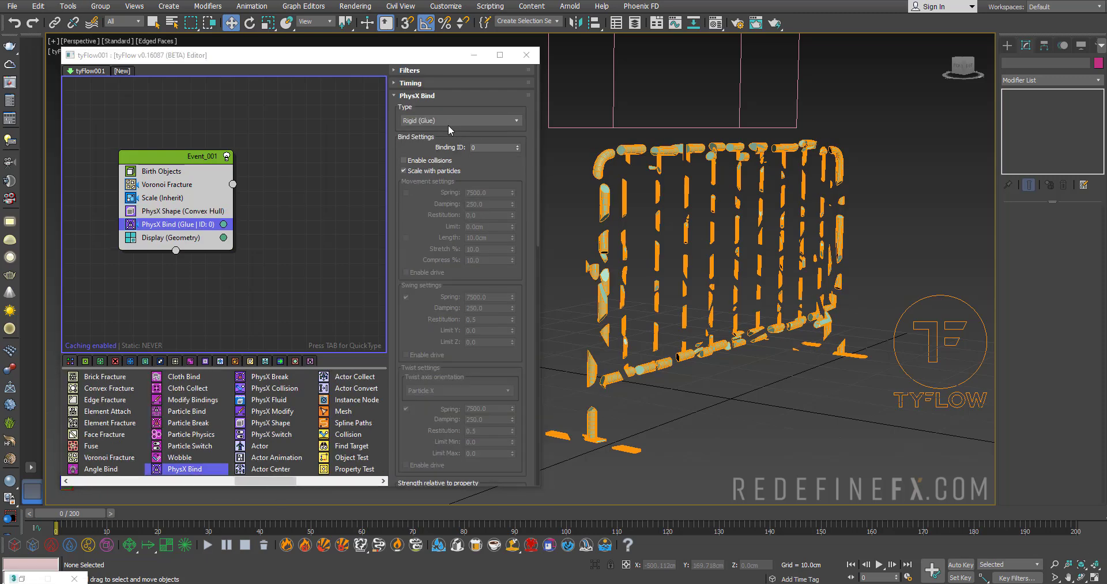
pyautogui.click(439, 122)
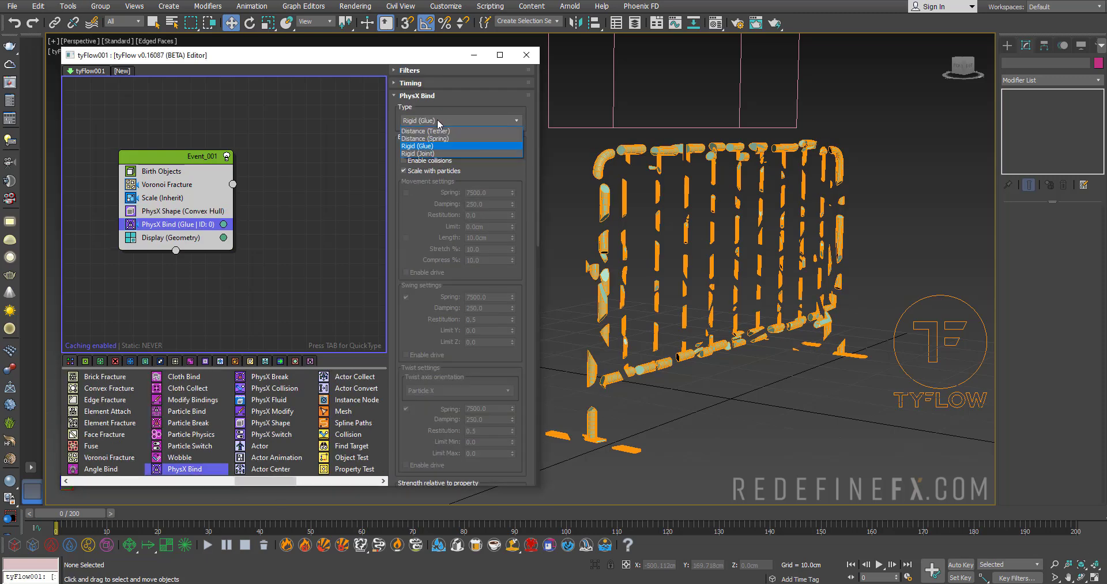
pyautogui.click(427, 153)
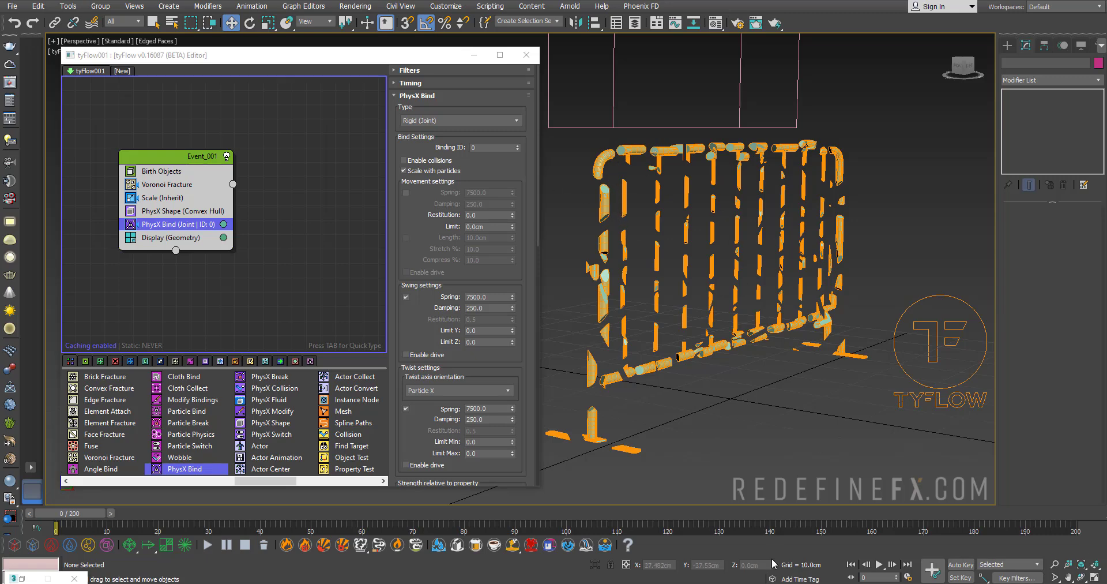
# Step: Switch to the media player and replay the barrier preview, pausing to examine the crushed shape at several moments
pyautogui.hotkey('alt', 'Tab')
pyautogui.click(468, 283)
pyautogui.click(548, 296)
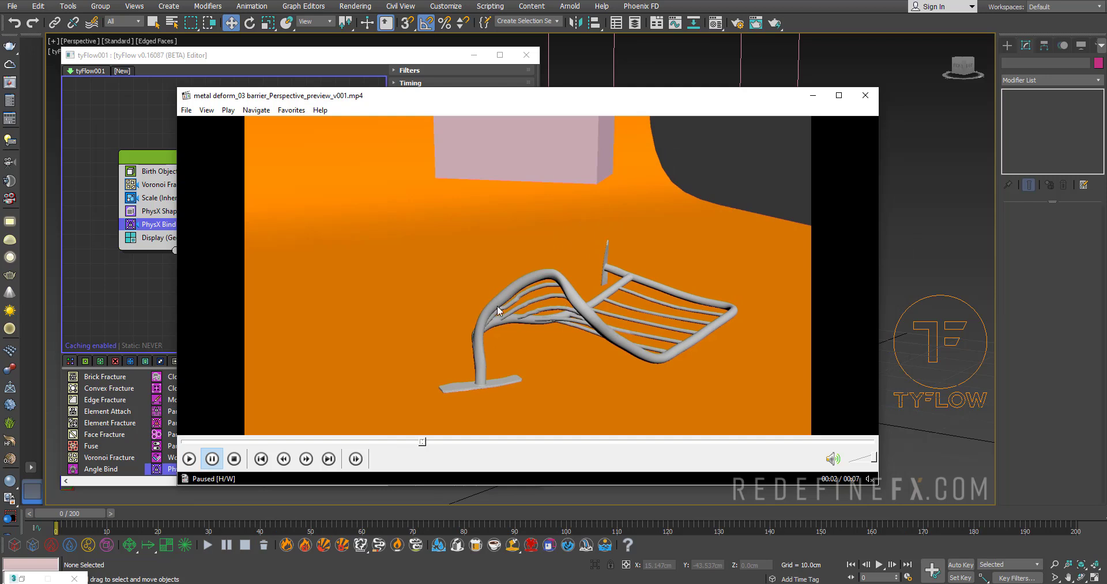
pyautogui.click(477, 359)
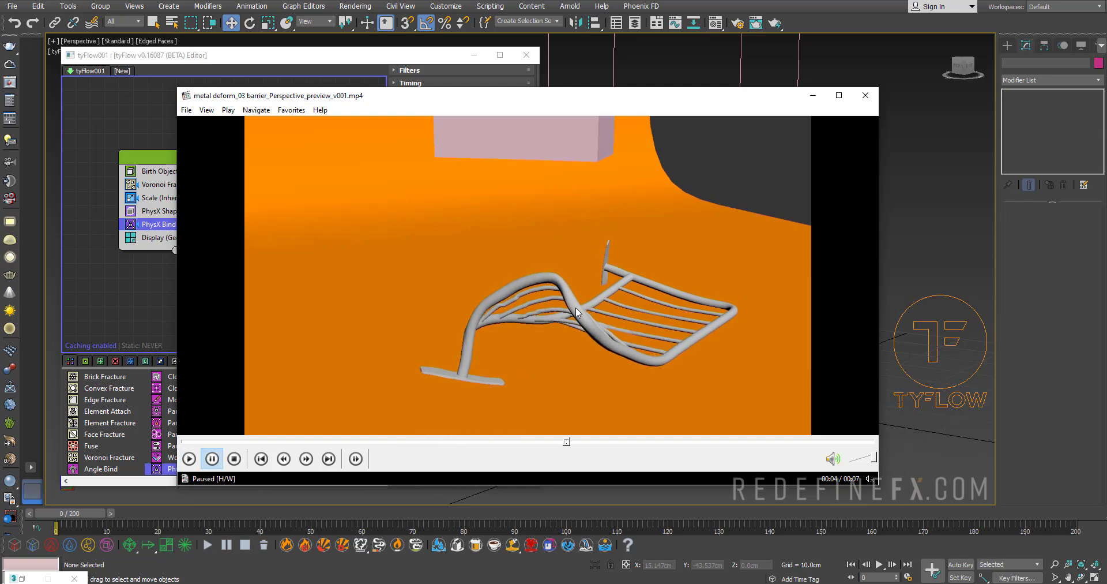
pyautogui.click(526, 165)
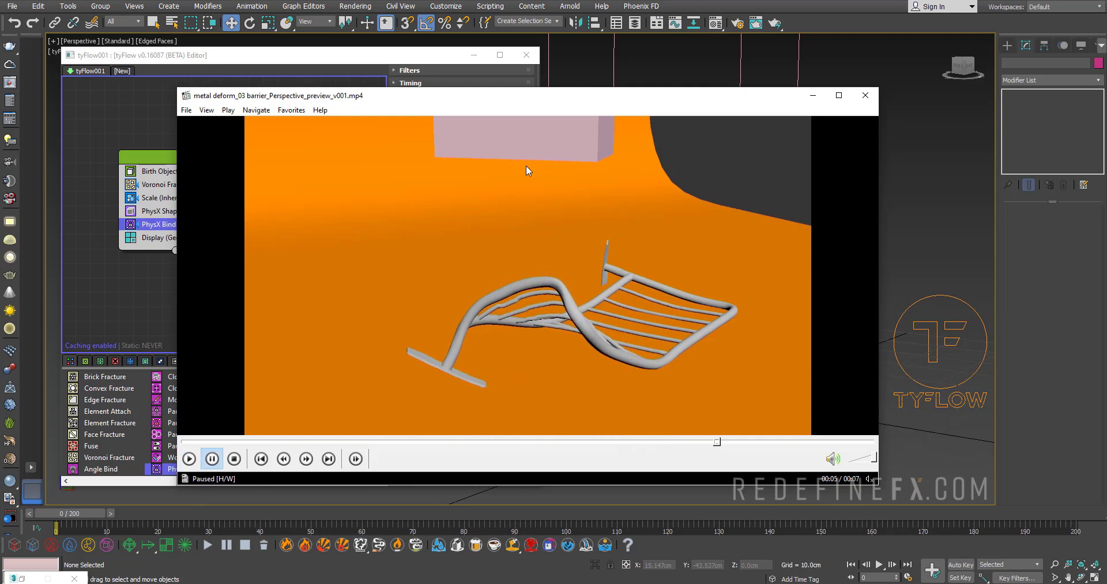
pyautogui.click(290, 441)
pyautogui.press('space')
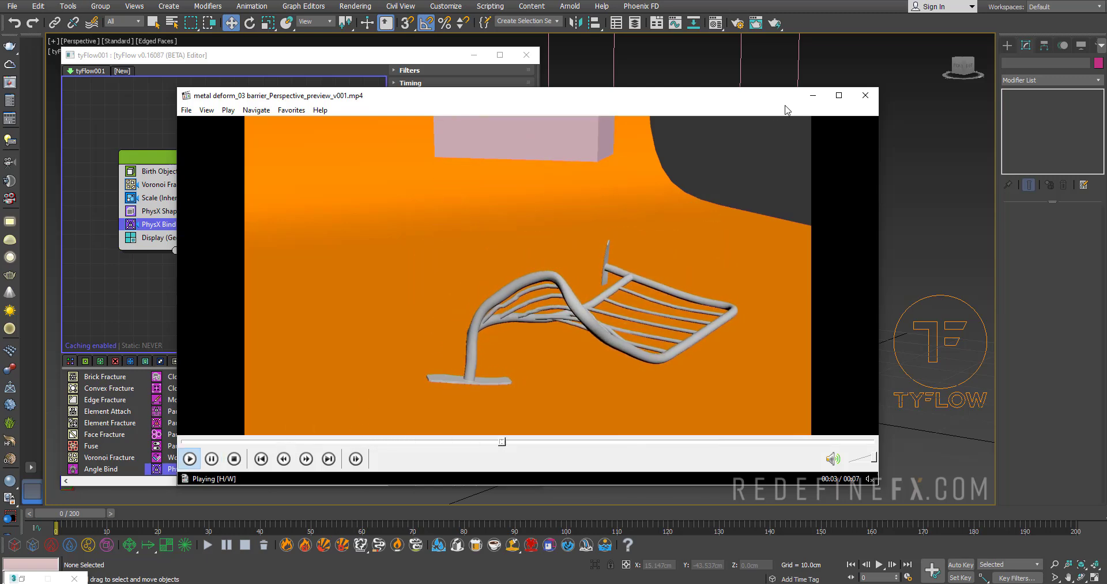
# Step: Return to 3ds Max and set the PhysX Bind swing settings to a Spring and Damping of 50000
pyautogui.click(813, 95)
pyautogui.scroll(-3, 456, 231)
pyautogui.click(478, 186)
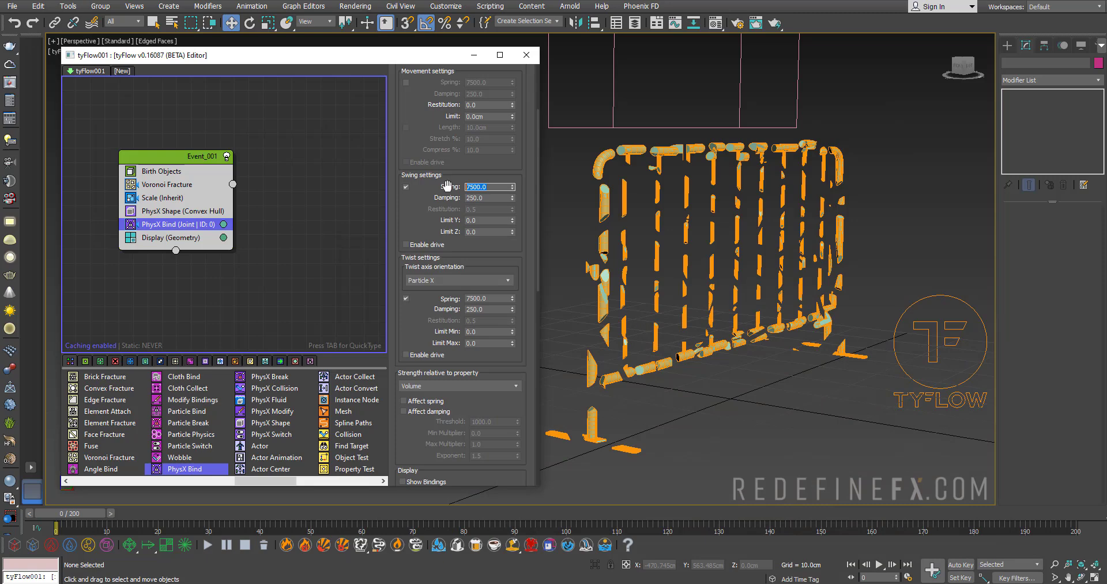
pyautogui.write('50000')
pyautogui.press('Return')
pyautogui.hotkey('ctrl', 'c')
pyautogui.press('Tab')
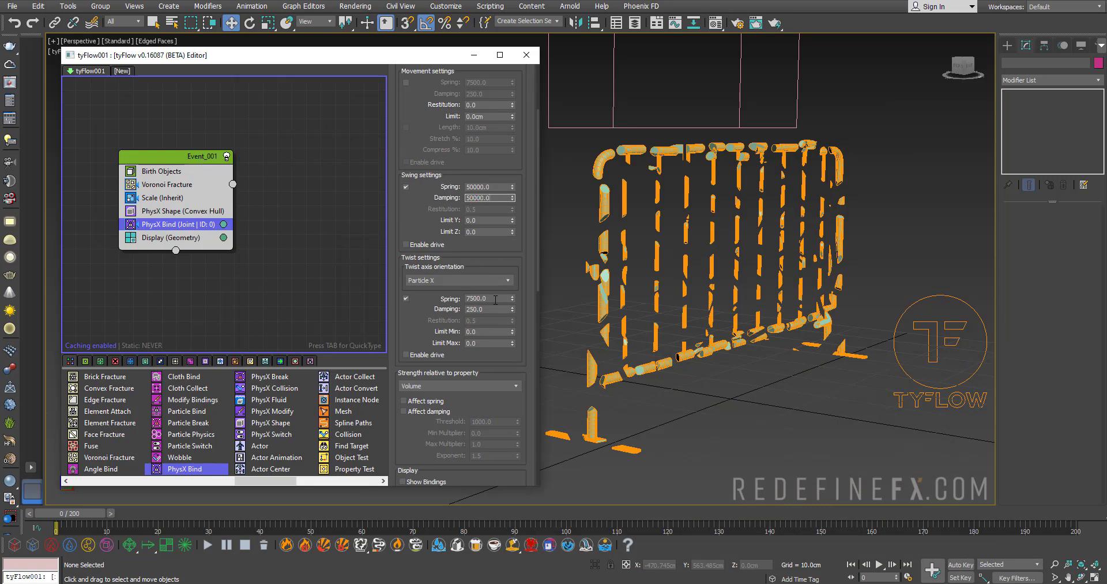
# Step: Set the PhysX Bind twist settings to a Spring and Damping of 50000
pyautogui.doubleClick(492, 298)
pyautogui.hotkey('ctrl', 'v')
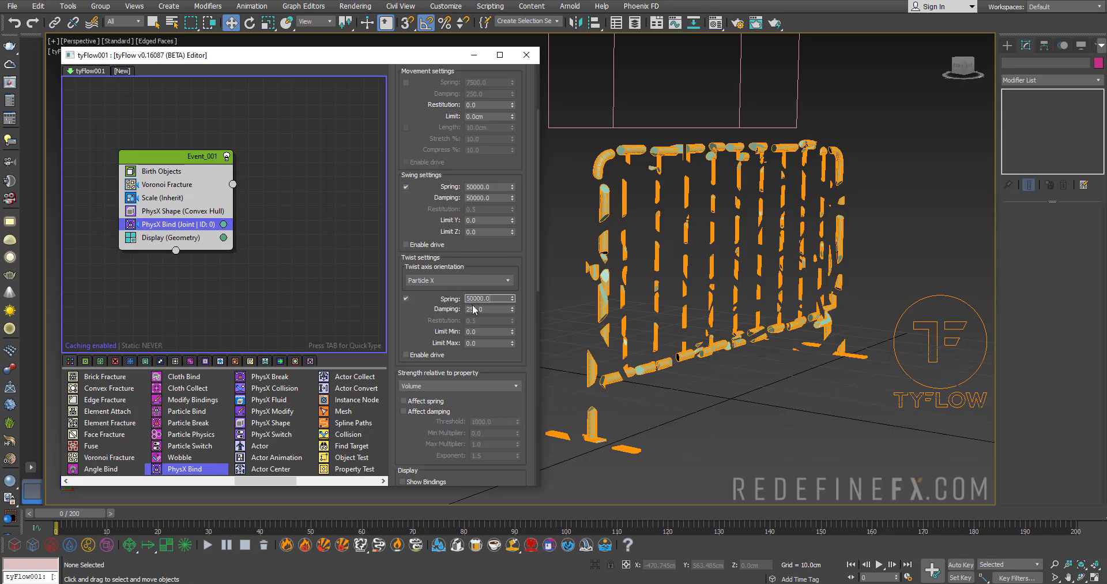
pyautogui.click(474, 308)
pyautogui.hotkey('ctrl', 'v')
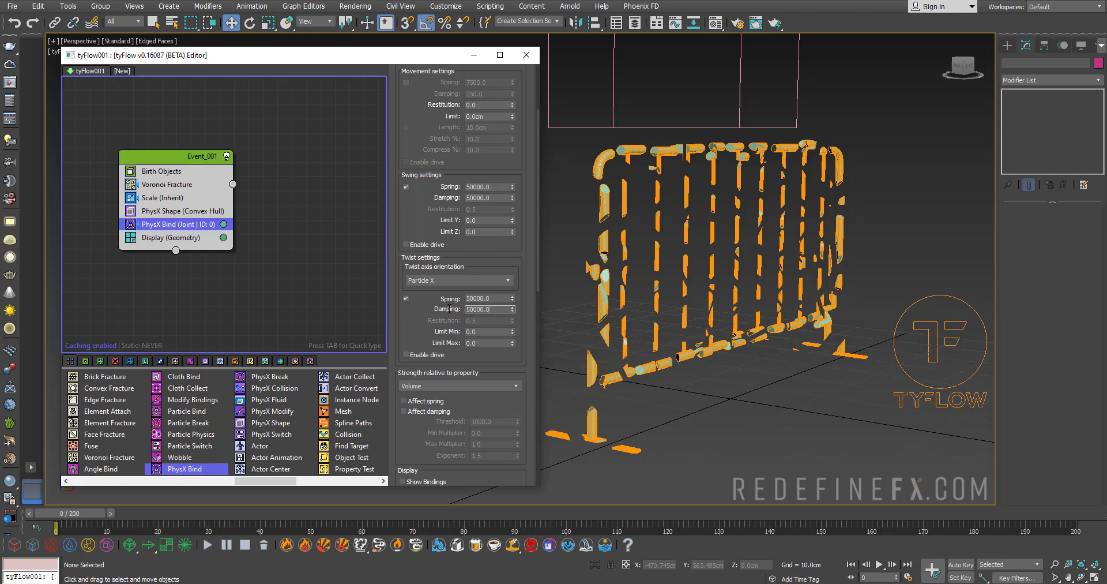
# Step: Enable the Deforming Bend angle in the PhysX Bind breaking settings and set it to 40
pyautogui.scroll(-5, 500, 316)
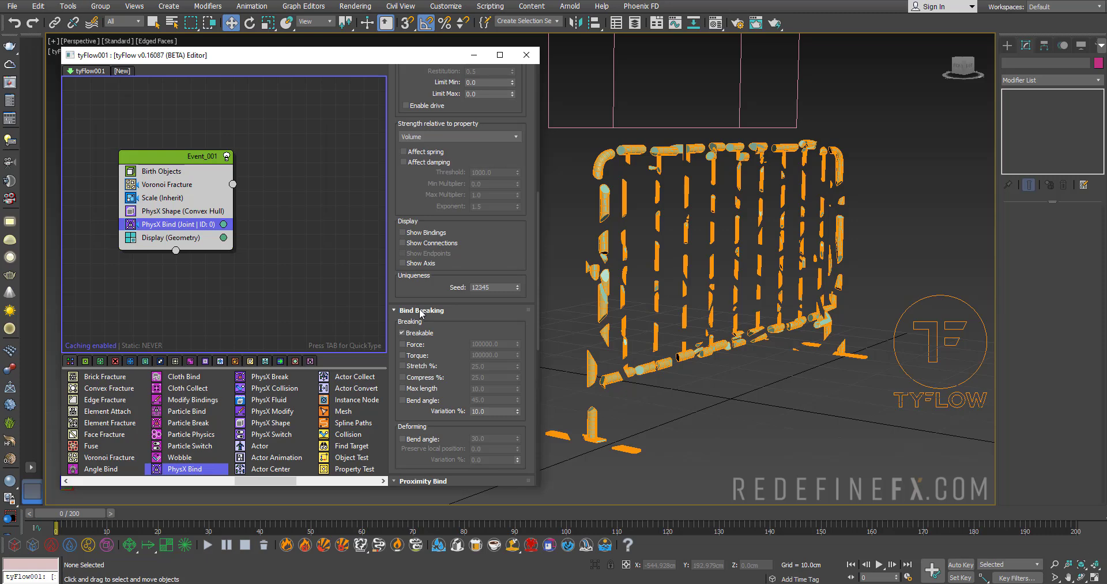
pyautogui.scroll(-2, 449, 359)
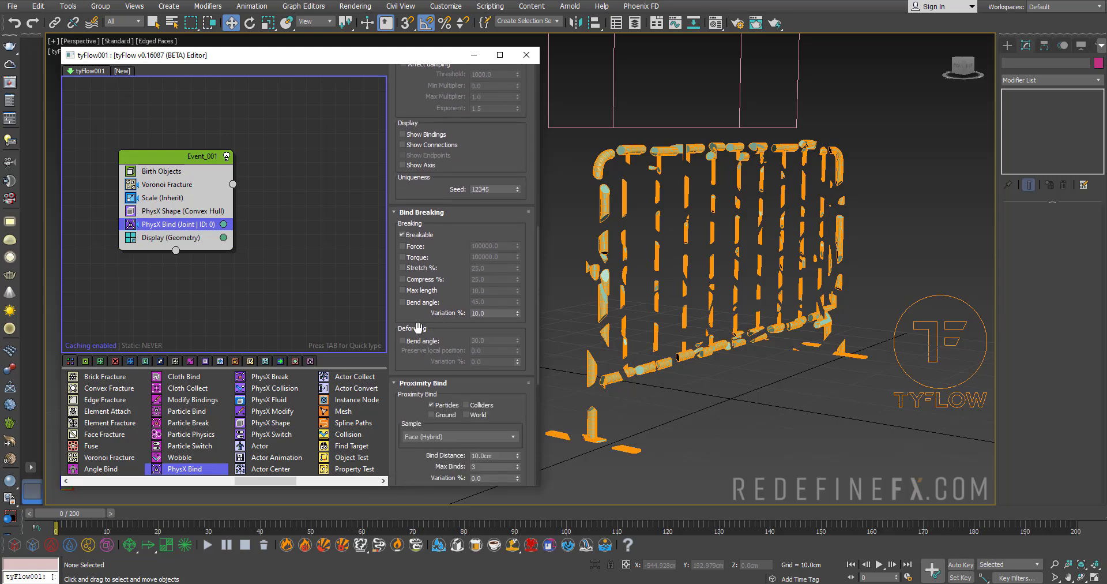
pyautogui.click(424, 342)
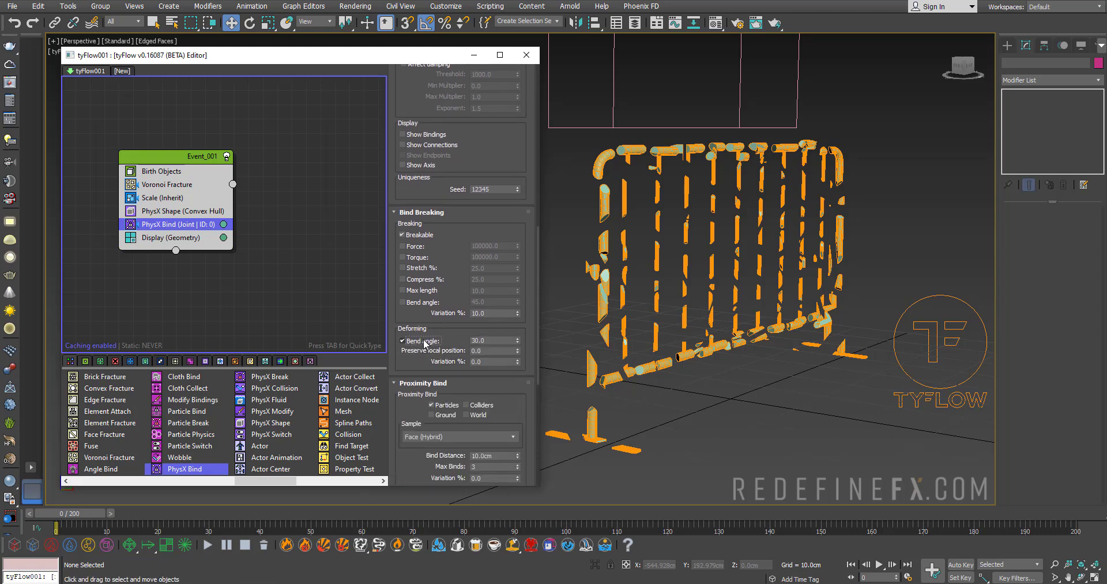
pyautogui.press('Tab')
pyautogui.press('Return')
# Step: Set Max Binds to 10 in the PhysX Bind proximity settings
pyautogui.scroll(-3, 427, 358)
pyautogui.moveTo(492, 362); pyautogui.dragTo(468, 363)
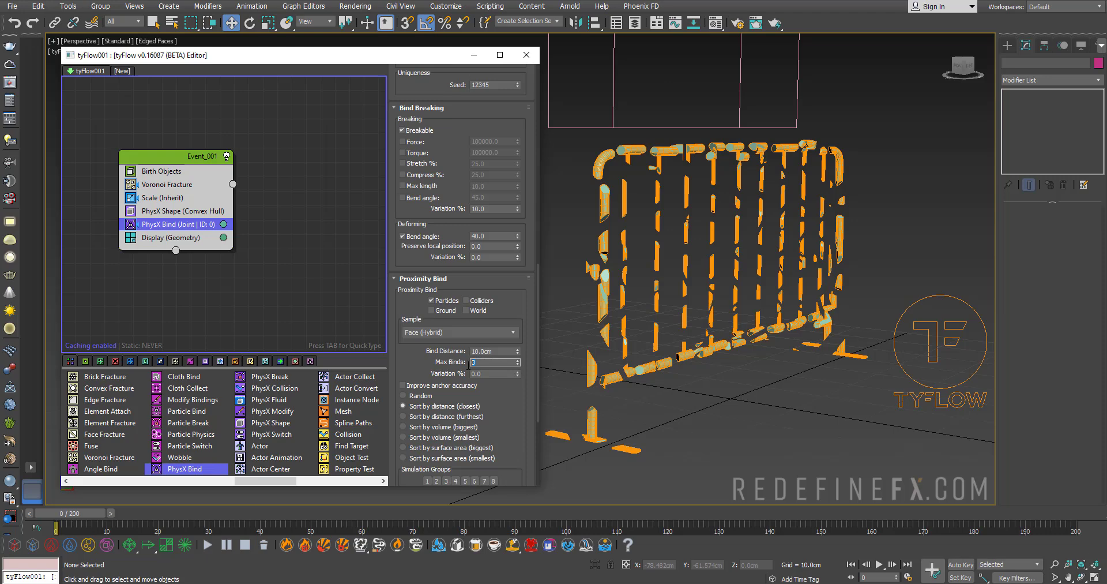
pyautogui.write('10')
pyautogui.press('Return')
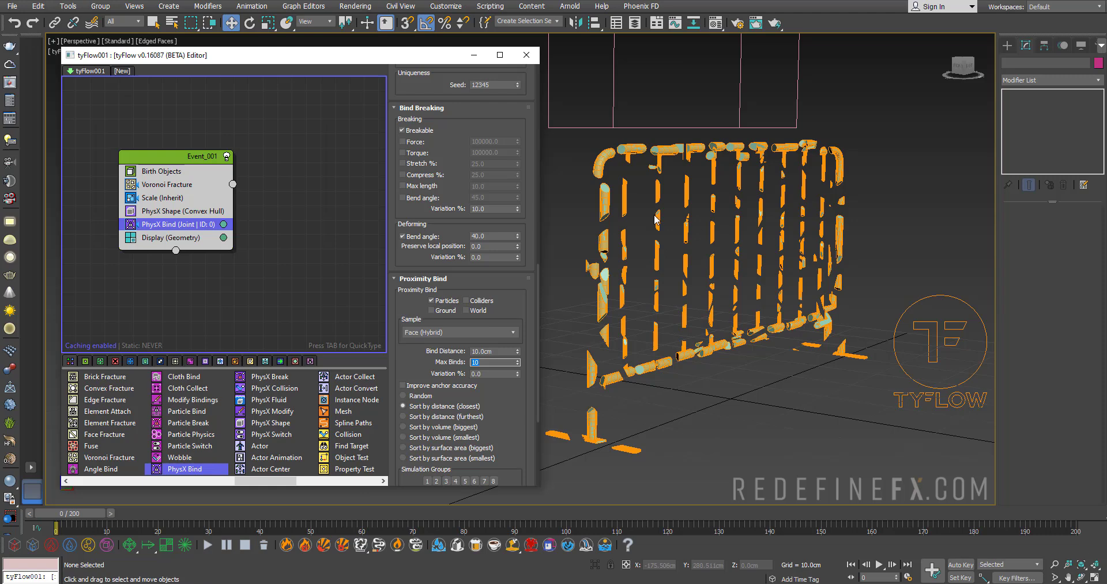
# Step: Examine the fractured bars up close, then check the bent barrier in the media player preview and return to 3ds Max
pyautogui.scroll(5, 611, 153)
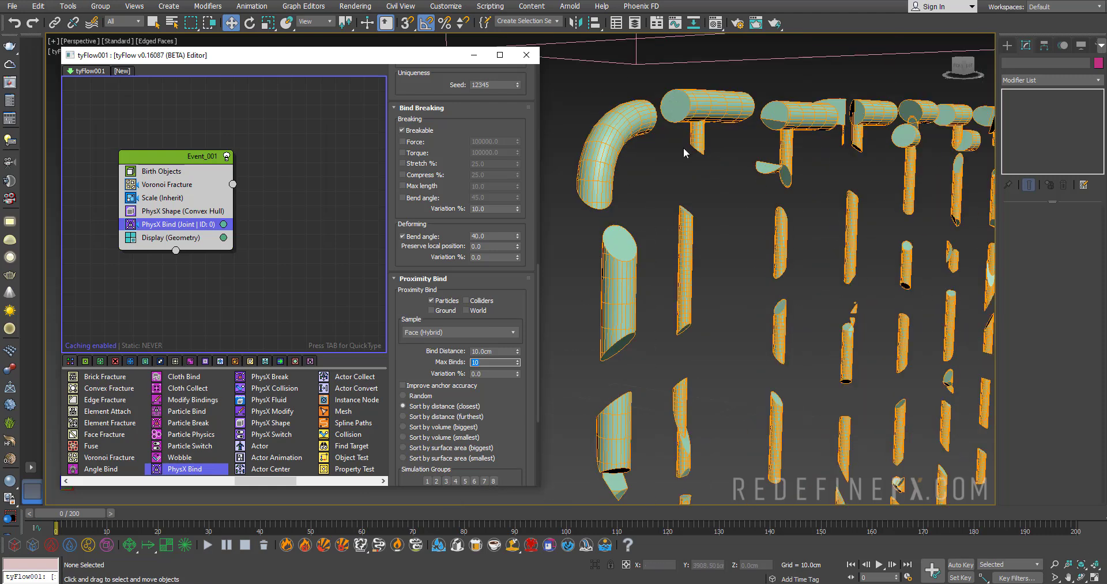
pyautogui.scroll(-6, 686, 153)
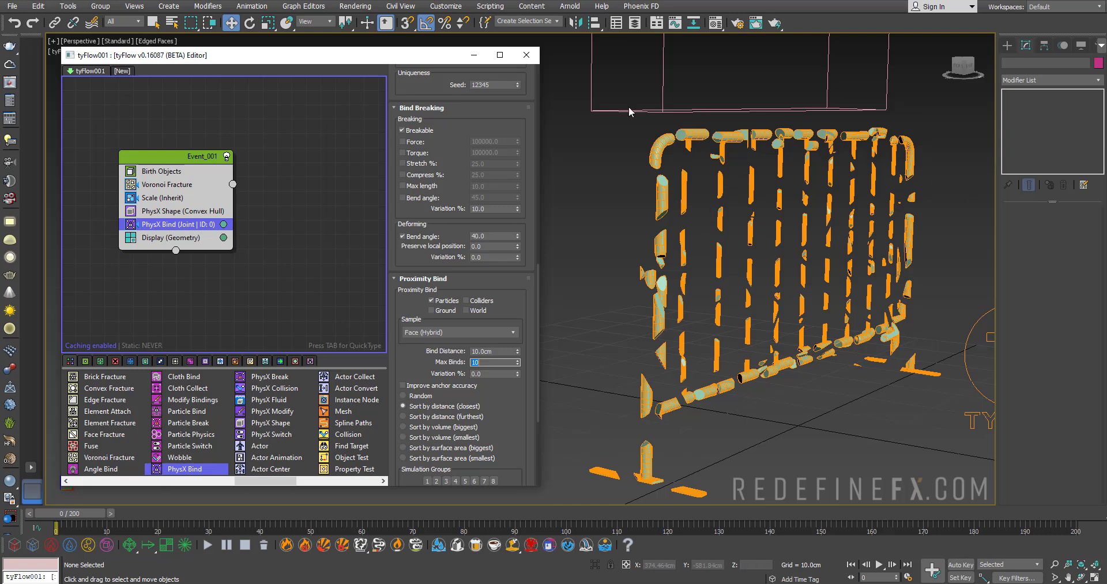
pyautogui.scroll(-3, 731, 92)
pyautogui.keyDown('alt'); pyautogui.moveTo(760, 97); pyautogui.dragTo(777, 115, button='middle'); pyautogui.keyUp('alt')
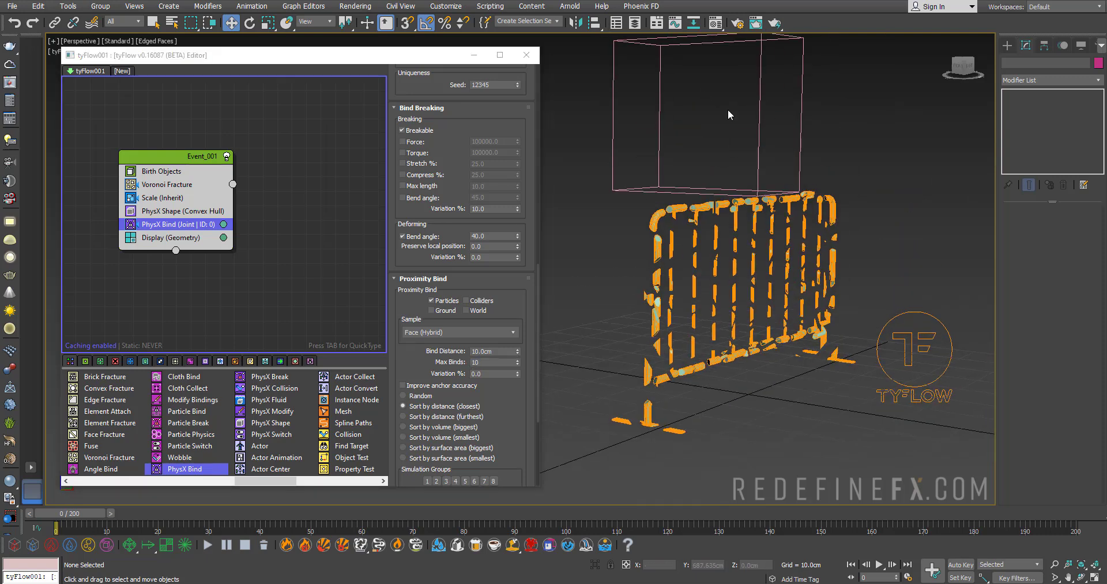
pyautogui.click(520, 323)
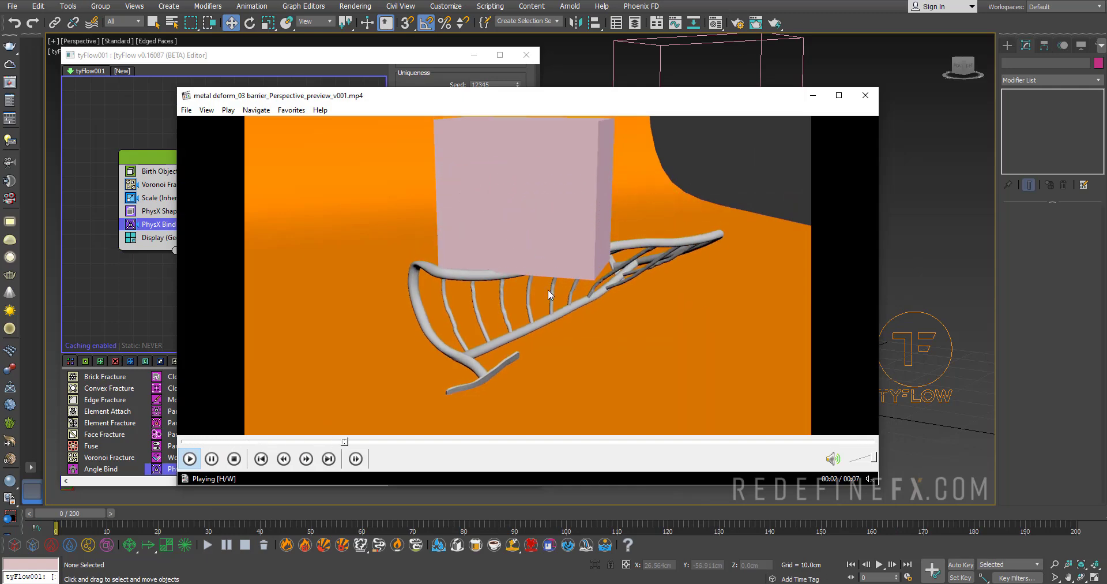
pyautogui.click(468, 337)
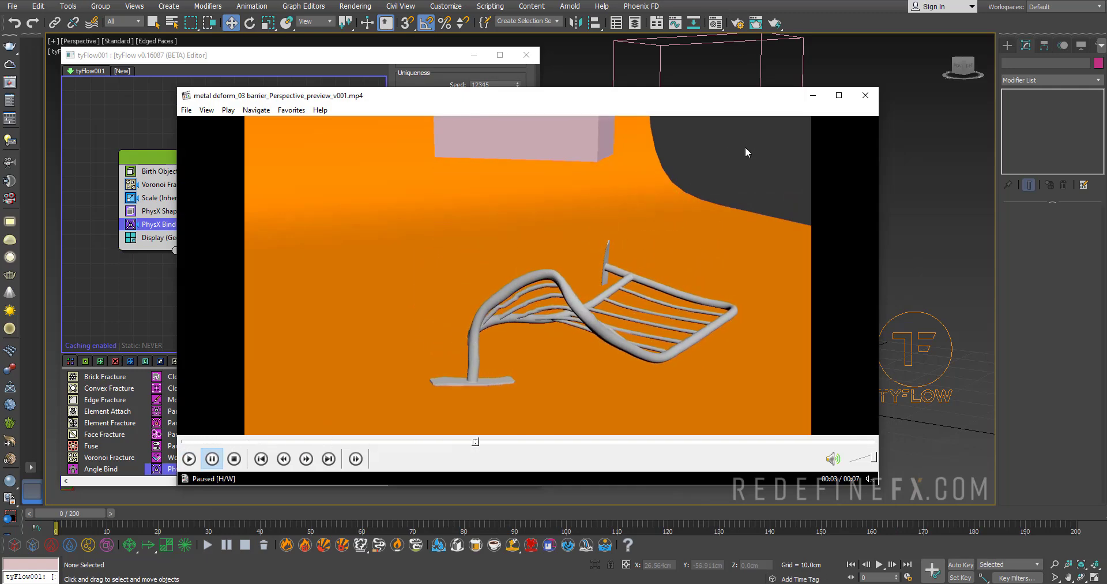
pyautogui.click(817, 96)
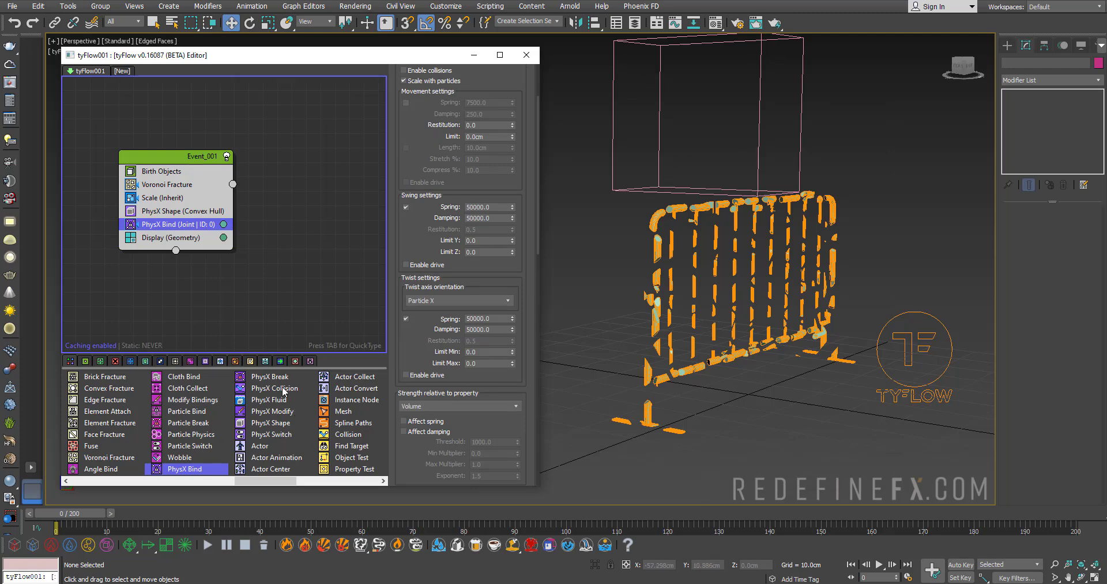
# Step: Add a PhysX Collision operator below PhysX Bind with the box above the barrier as collider, then scrub to frame 42
pyautogui.moveTo(282, 389); pyautogui.dragTo(182, 247)
pyautogui.click(438, 205)
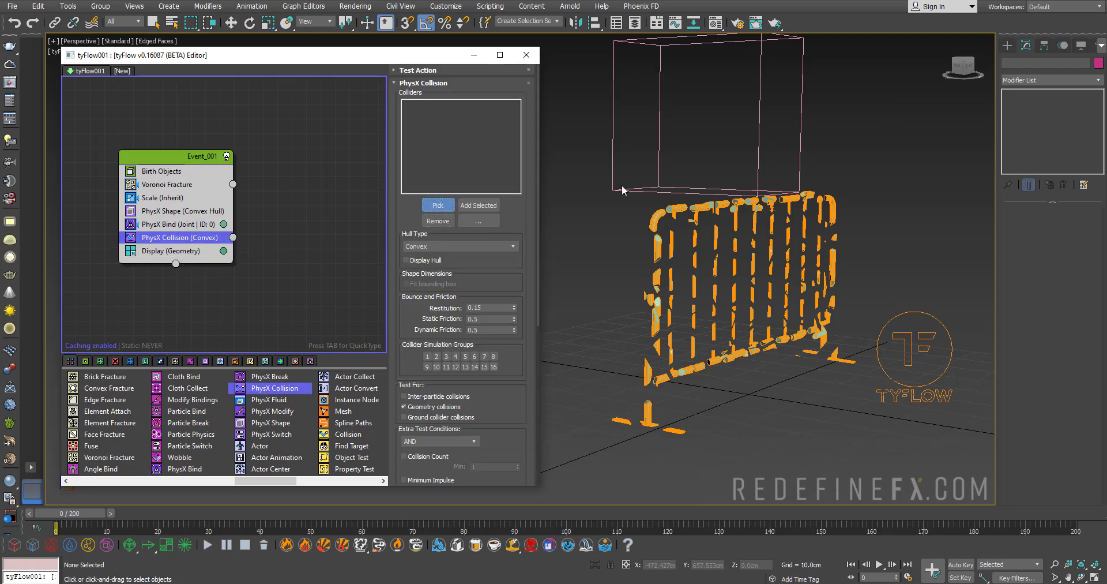
pyautogui.click(628, 189)
pyautogui.moveTo(70, 512); pyautogui.dragTo(269, 517)
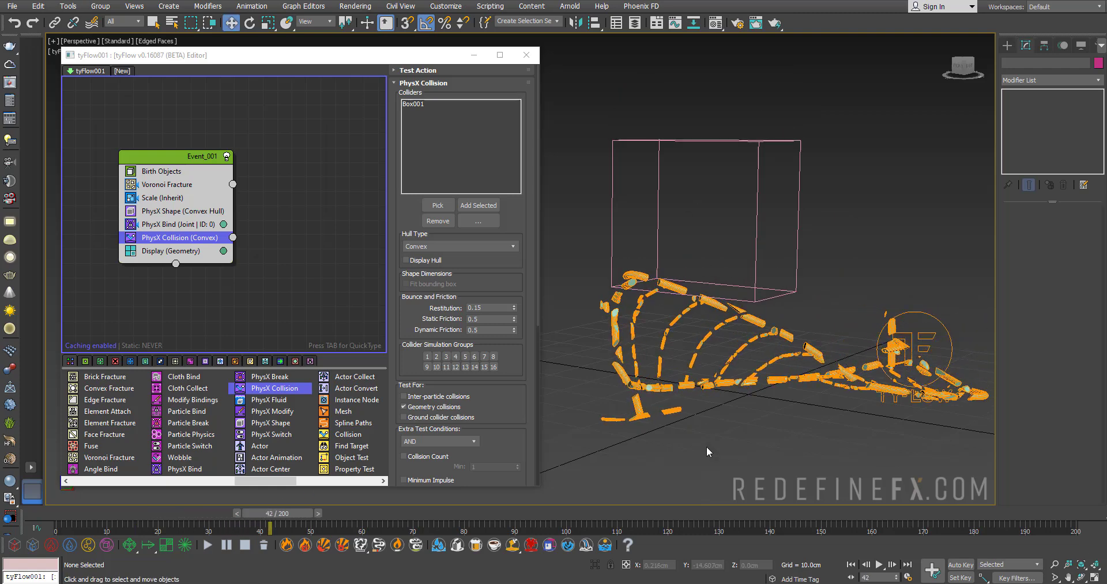
# Step: Switch to the media player and examine how the barrier's foot slides in the preview, then return to 3ds Max
pyautogui.click(805, 581)
pyautogui.click(551, 351)
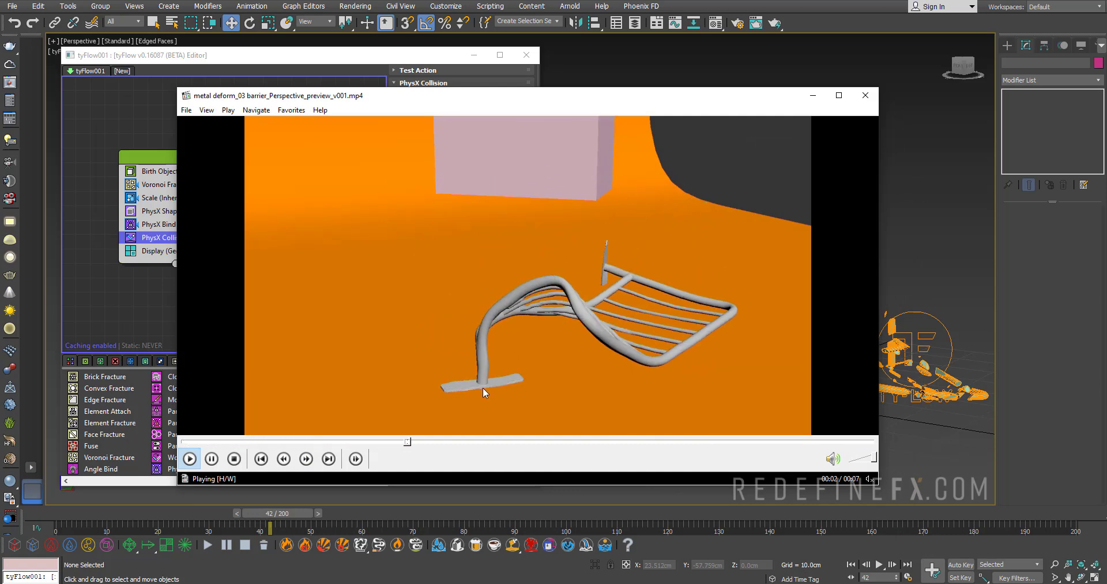
pyautogui.click(517, 387)
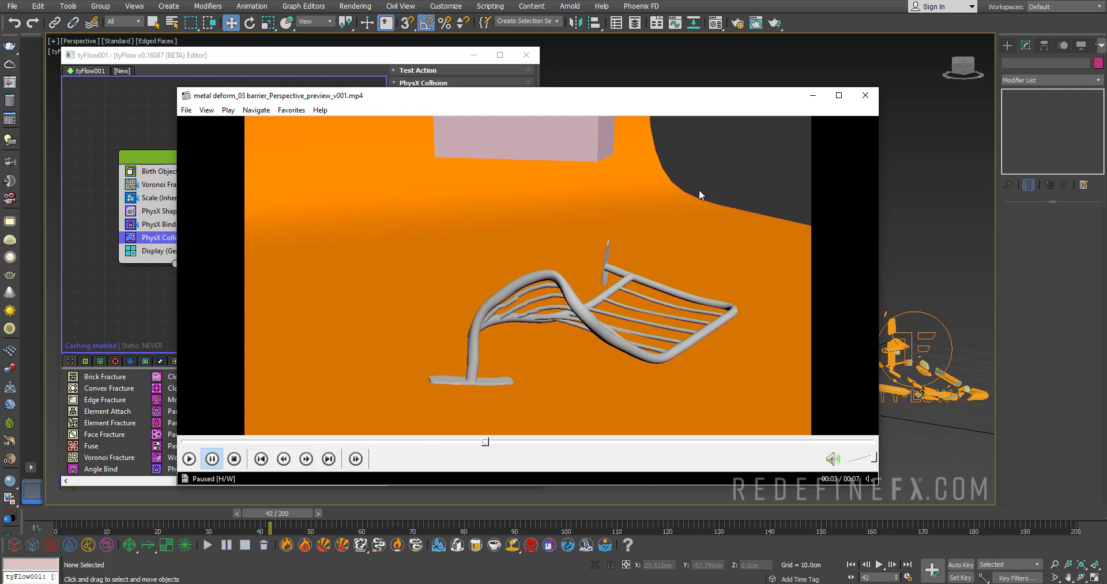
pyautogui.click(812, 96)
# Step: Return the timeline to frame 0 and set the PhysX Shape operator's Static Friction to 1.0
pyautogui.click(178, 210)
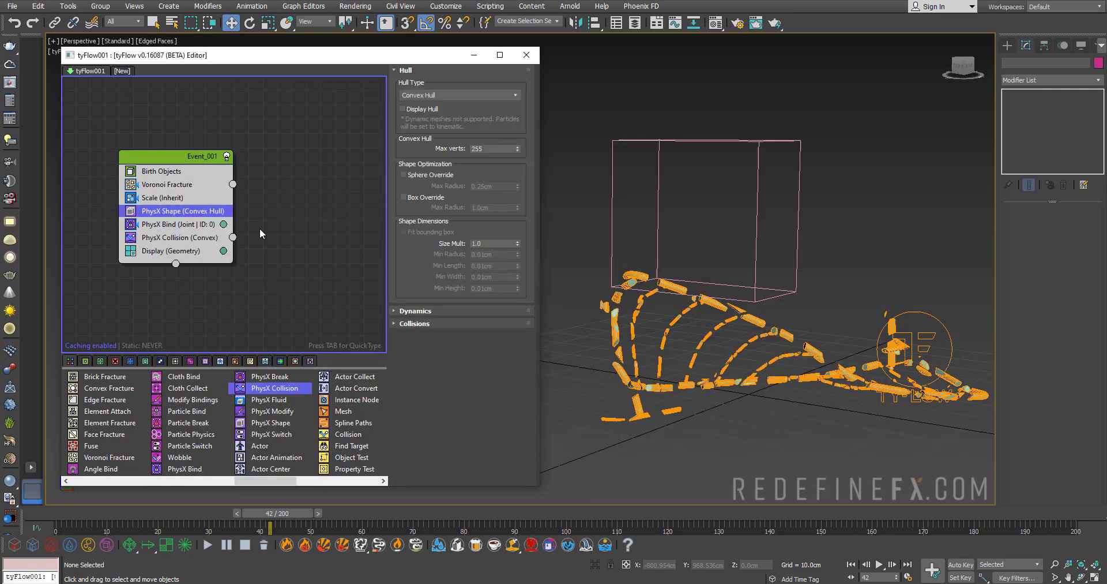
pyautogui.click(54, 513)
pyautogui.click(408, 311)
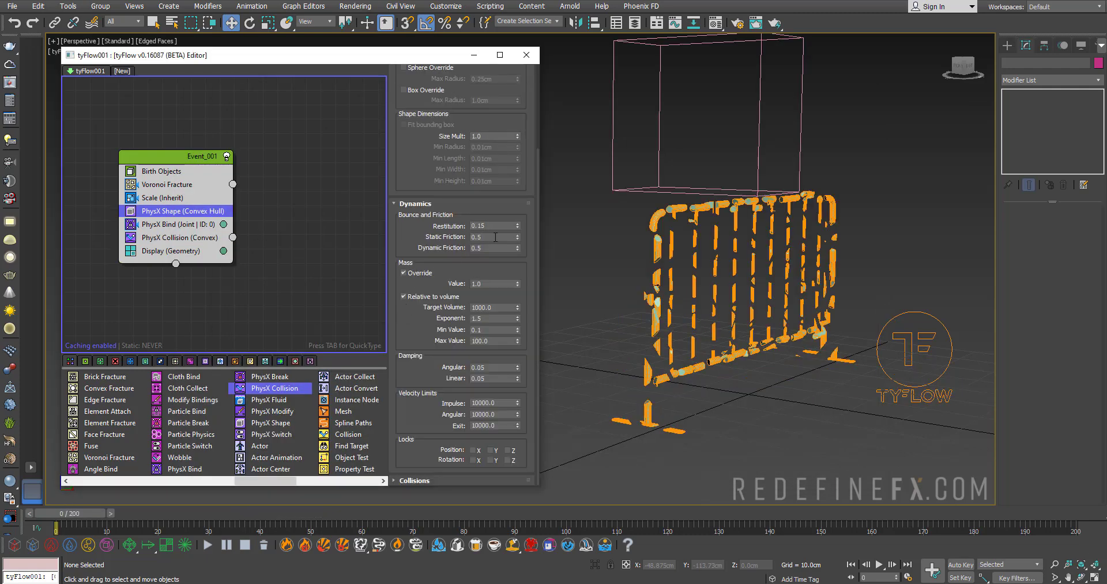
pyautogui.moveTo(485, 237); pyautogui.dragTo(455, 236)
pyautogui.write('1')
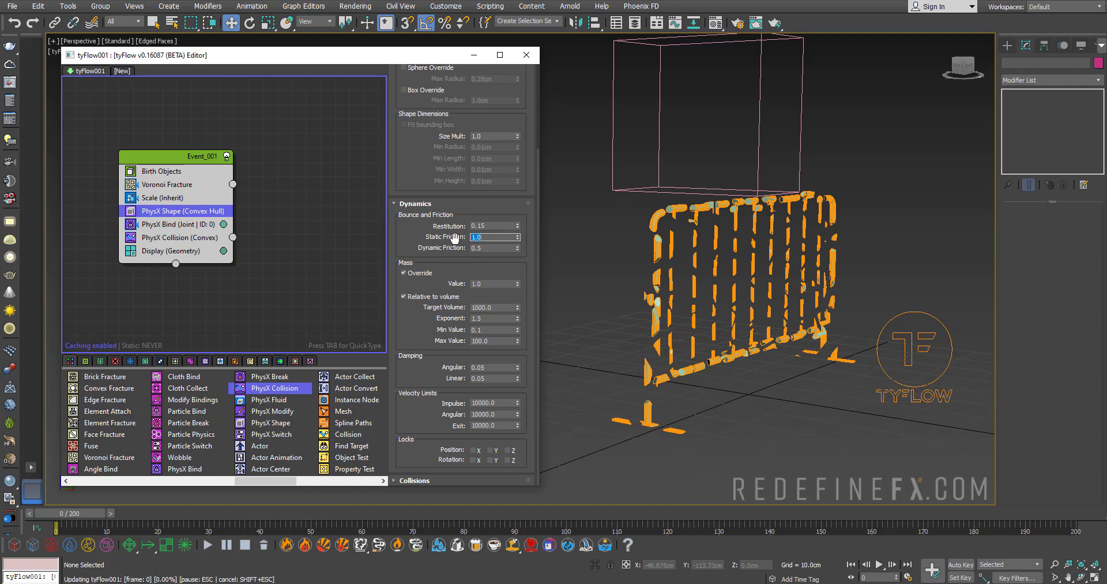
pyautogui.press('Return')
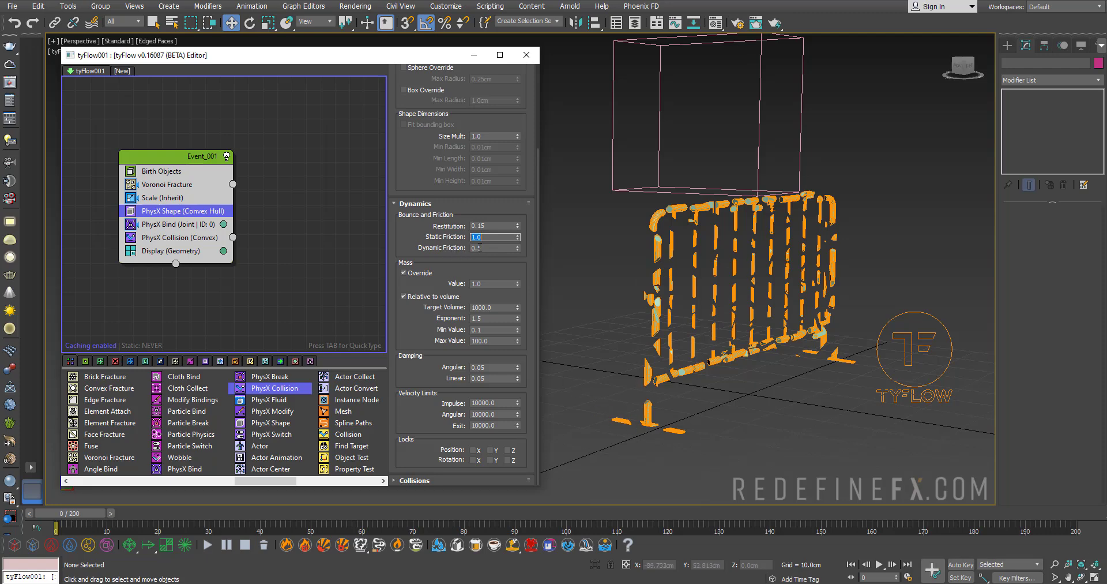
pyautogui.press('Tab')
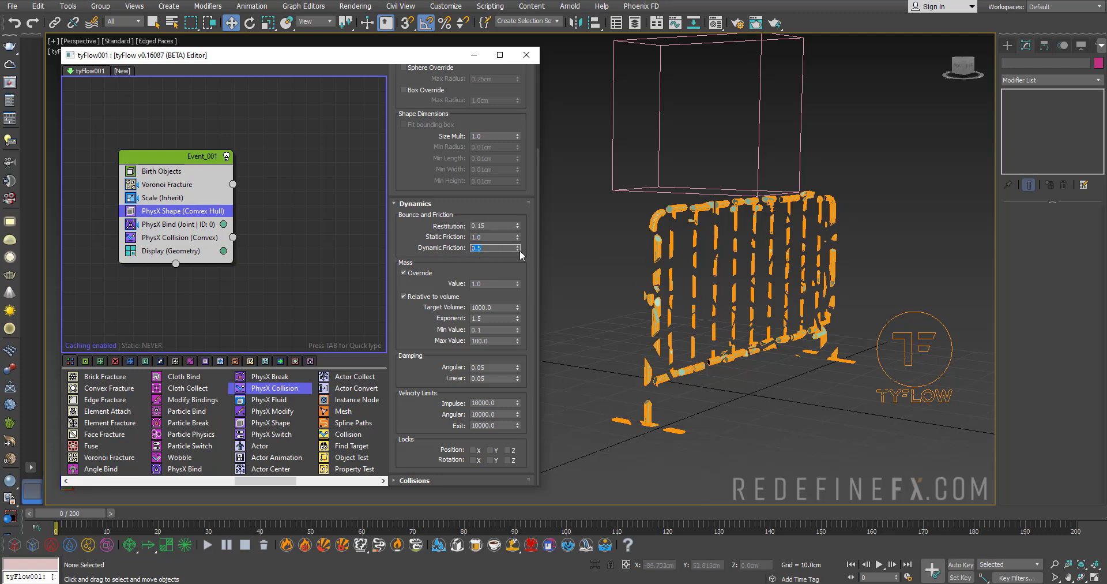
pyautogui.scroll(3, 640, 315)
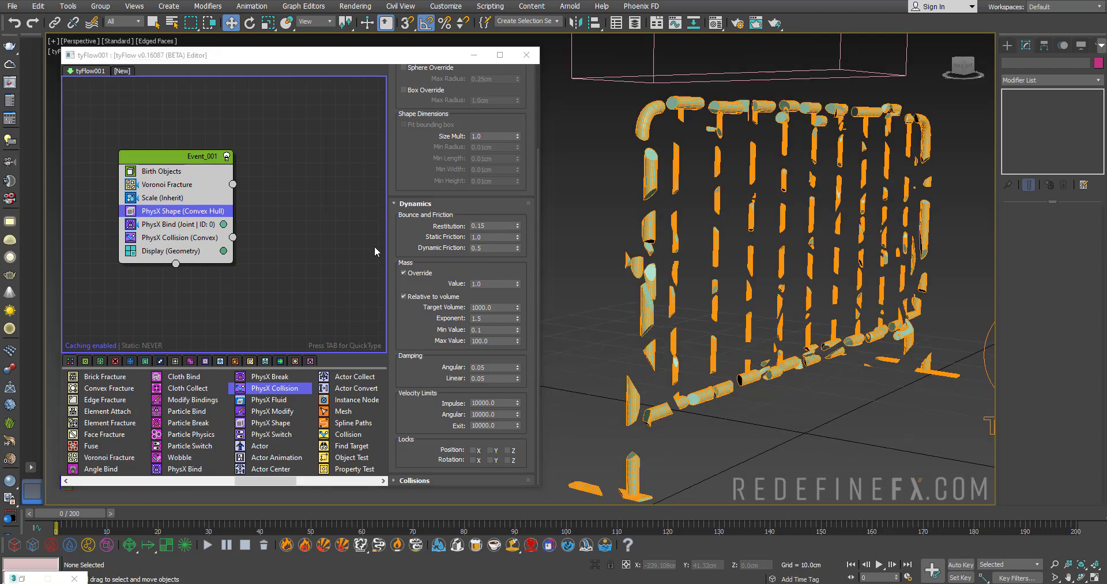
pyautogui.click(487, 248)
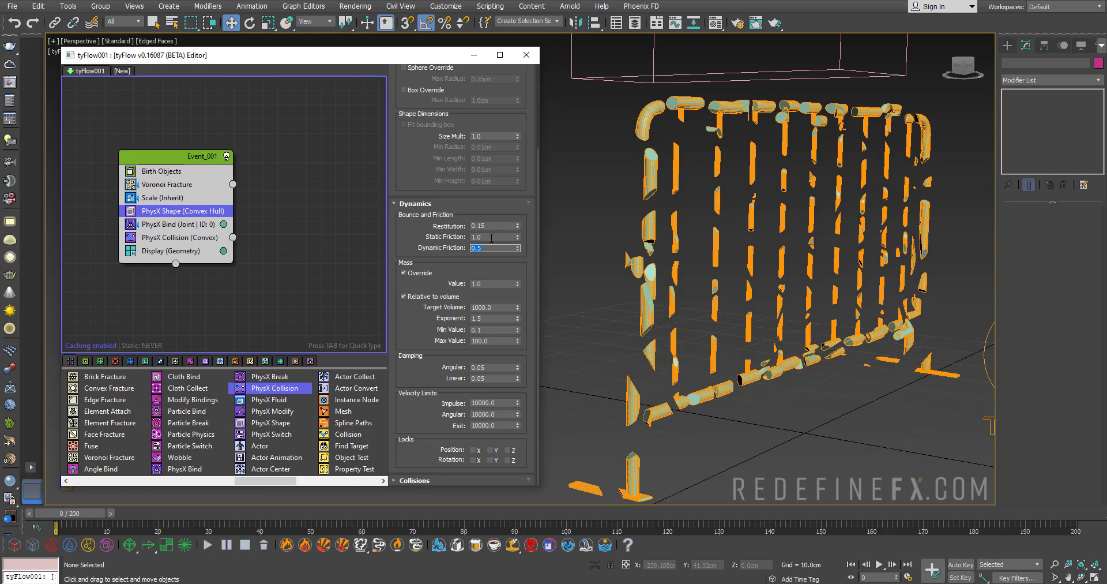
pyautogui.hotkey('shift', 'Tab')
pyautogui.scroll(-3, 753, 284)
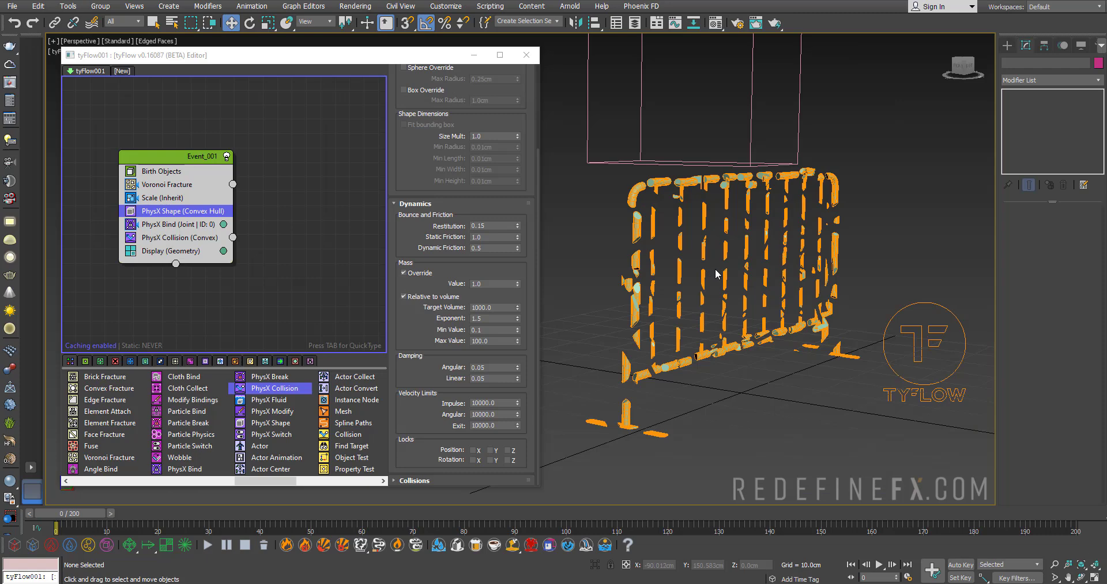
# Step: Turn off the Display operator to hide the fragments and unhide the original barrier02 mesh by name
pyautogui.click(142, 251)
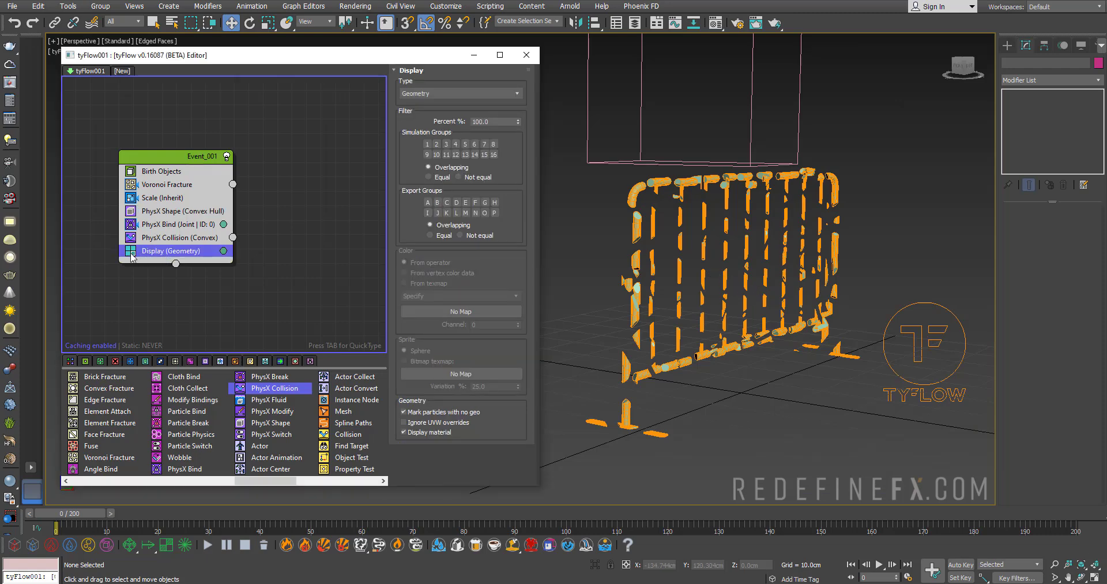
pyautogui.click(130, 253)
pyautogui.rightClick(759, 378)
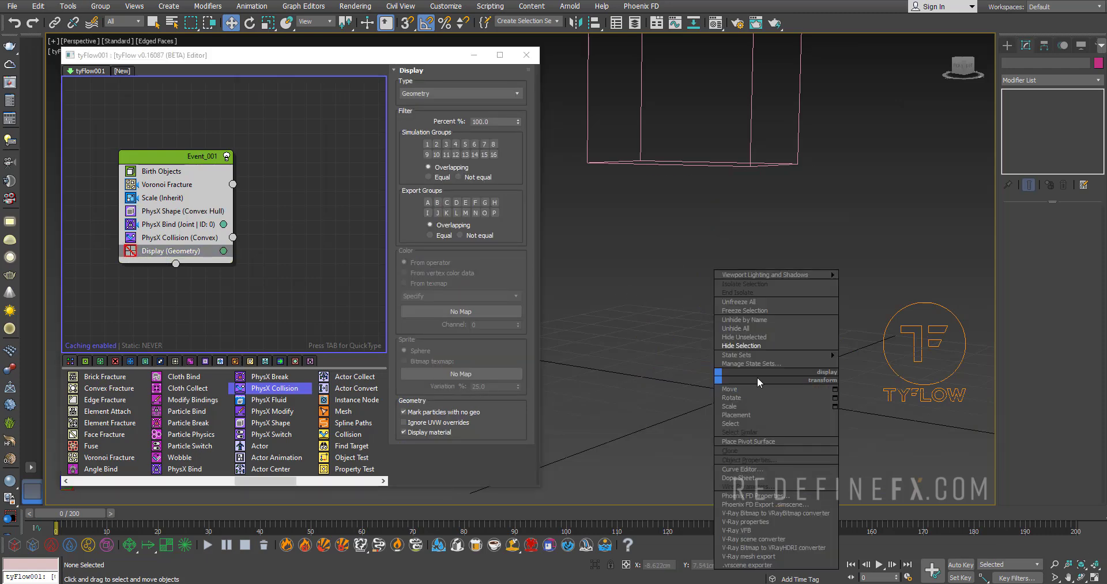
pyautogui.click(752, 321)
pyautogui.doubleClick(38, 79)
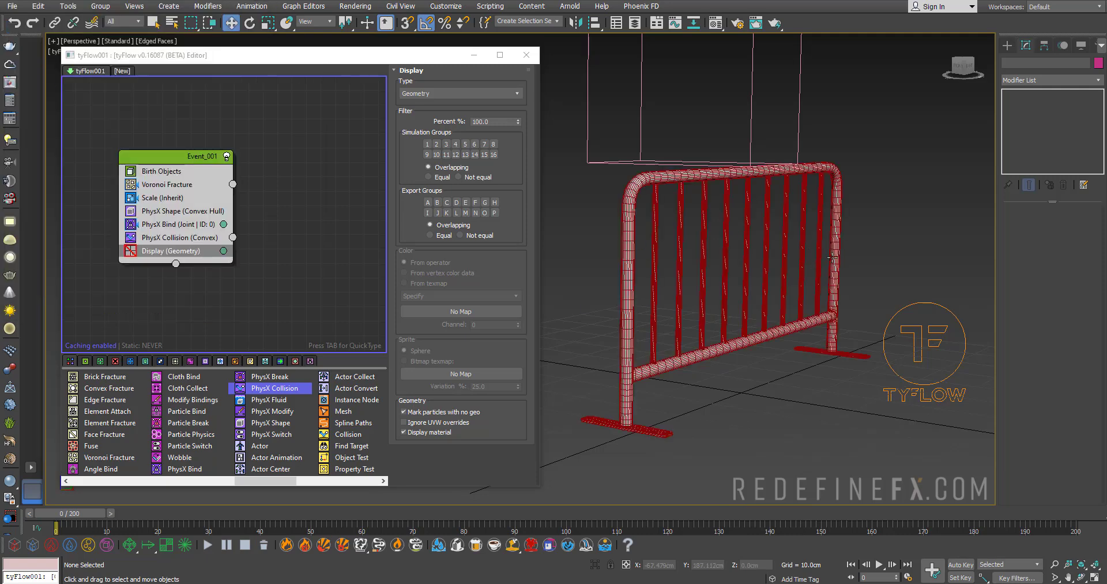
# Step: Add a tyParticleSkin modifier to barrier02 on top of its TurboSmooth
pyautogui.click(831, 258)
pyautogui.click(1049, 80)
pyautogui.scroll(-10, 1084, 374)
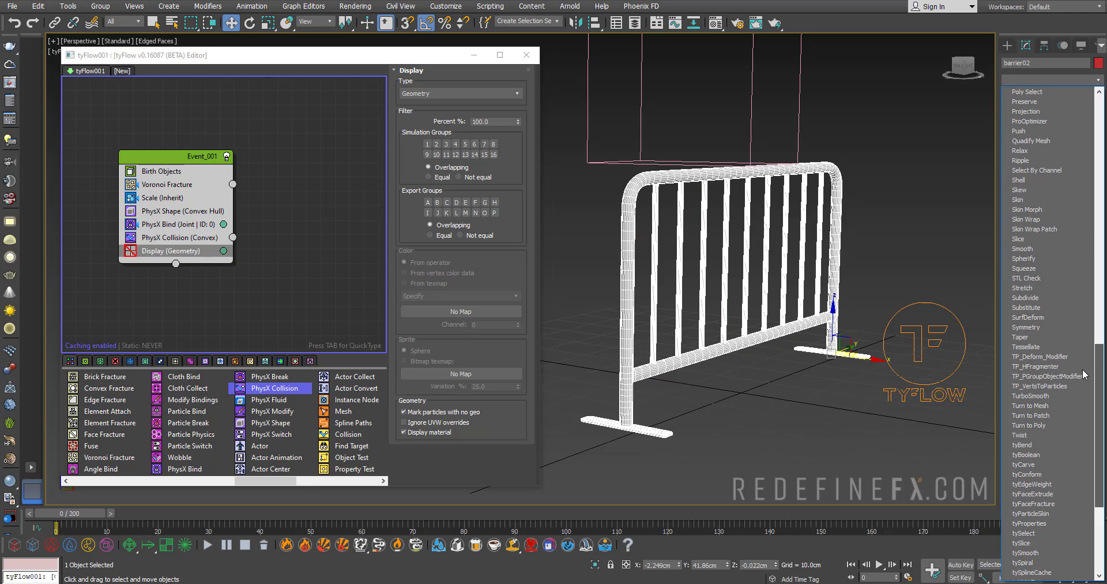
pyautogui.scroll(-3, 1083, 374)
pyautogui.click(1027, 434)
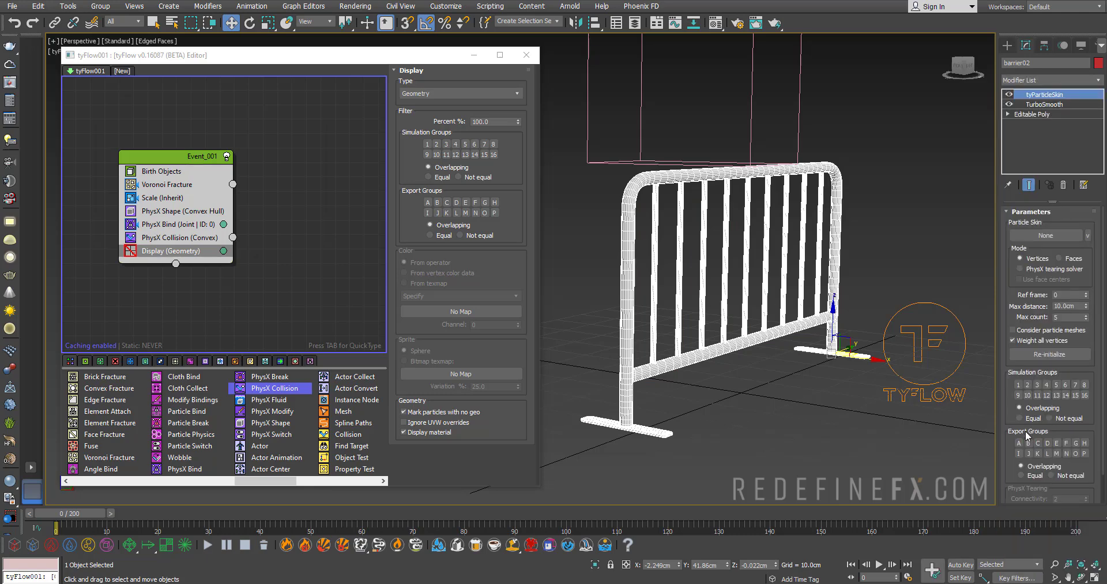
# Step: Assign tyFlow001 as the particle skin source and scrub to frame 34 to check the mesh deformation
pyautogui.click(1042, 236)
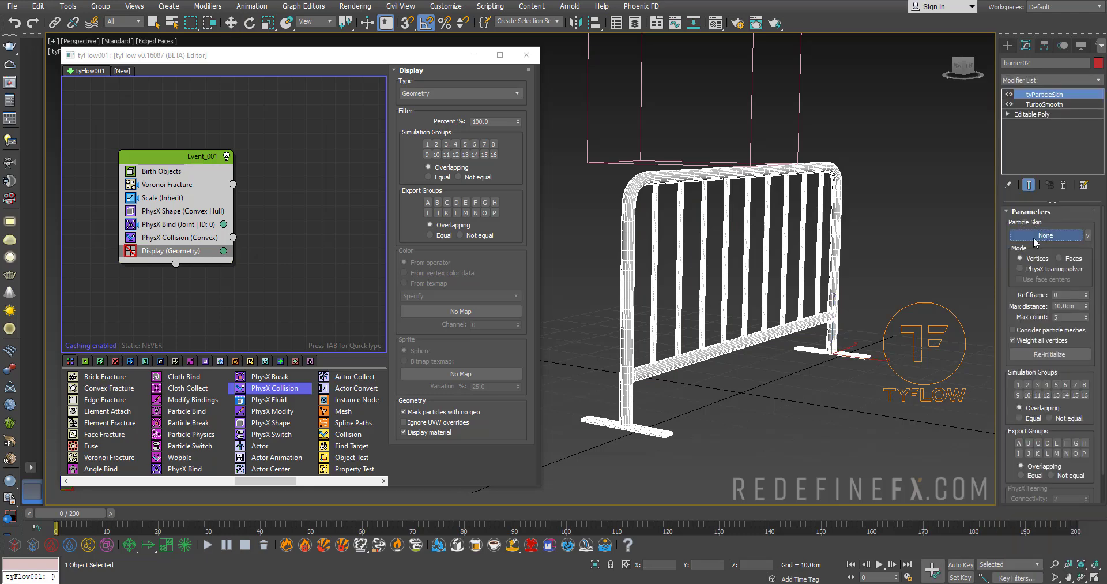
pyautogui.click(933, 304)
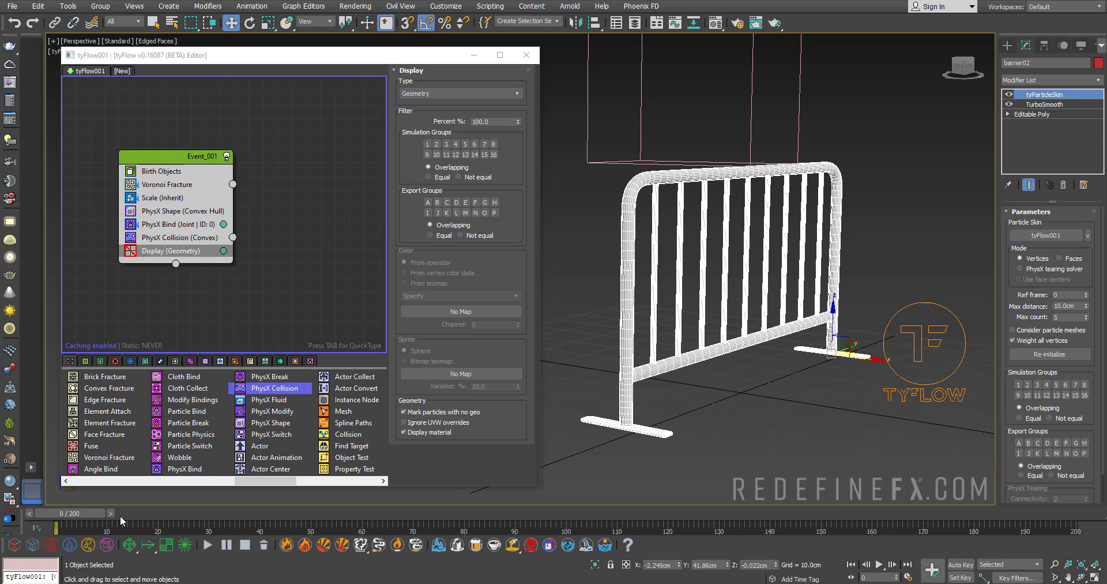
pyautogui.moveTo(78, 514); pyautogui.dragTo(235, 533)
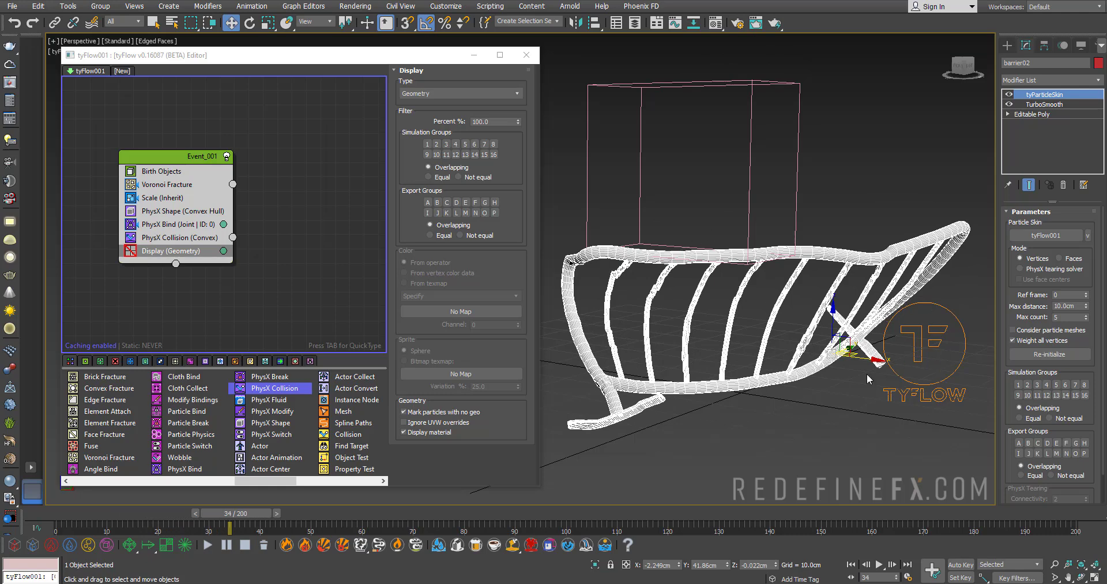
# Step: Turn off edged faces in the viewport and advance to frame 68 to check the skinned barrier's deformation
pyautogui.press('F4')
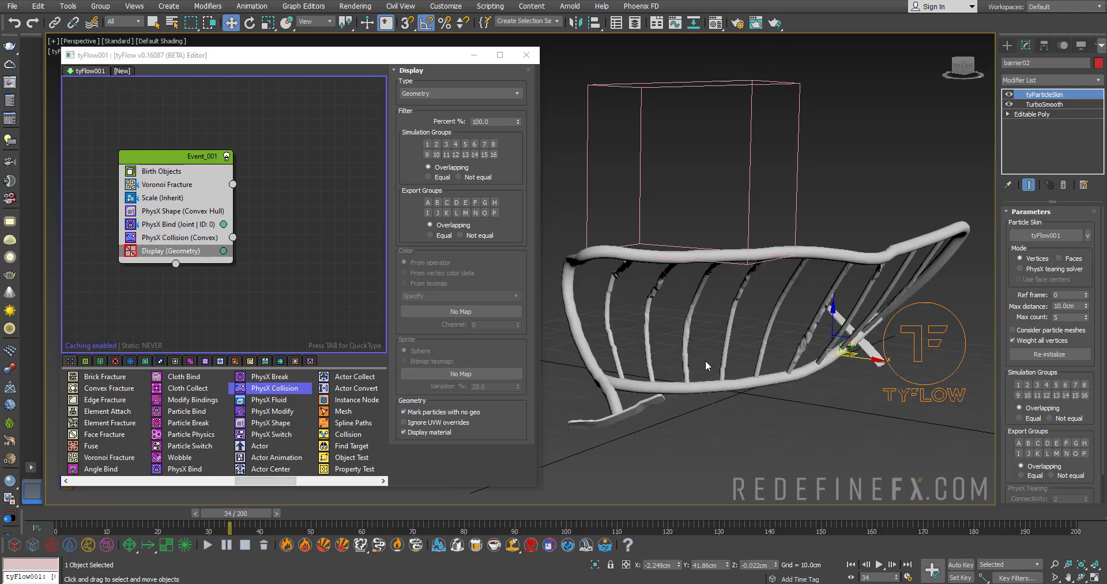
pyautogui.moveTo(704, 366)
pyautogui.keyDown('alt'); pyautogui.mouseDown(button='middle')
pyautogui.moveTo(785, 317)
pyautogui.moveTo(763, 307)
pyautogui.mouseUp(button='middle'); pyautogui.keyUp('alt')
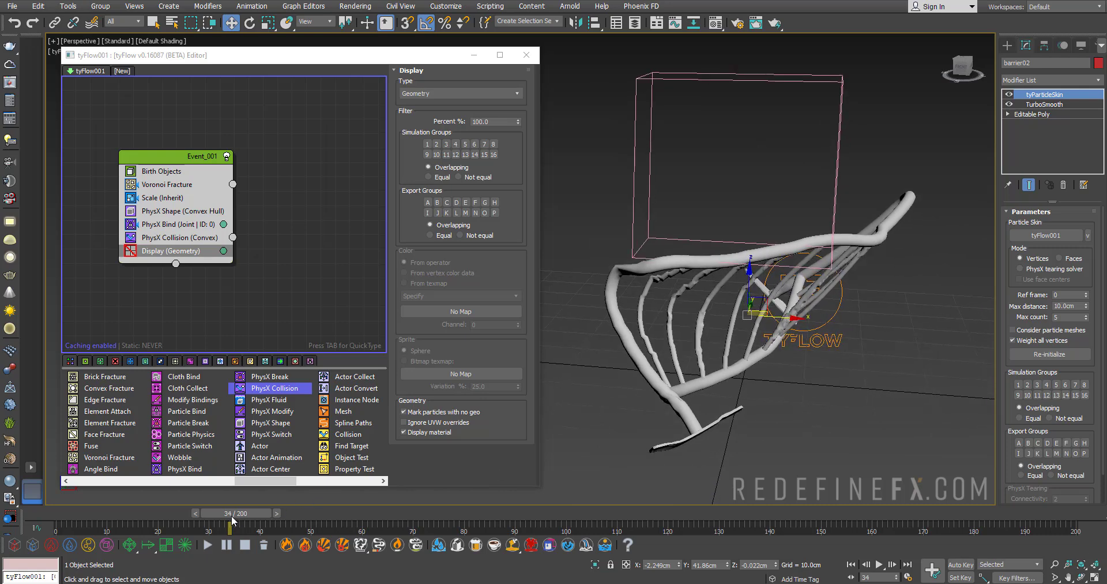
pyautogui.moveTo(230, 527); pyautogui.dragTo(410, 529)
pyautogui.press('w')
pyautogui.keyDown('alt'); pyautogui.moveTo(799, 340); pyautogui.dragTo(734, 345, button='middle'); pyautogui.keyUp('alt')
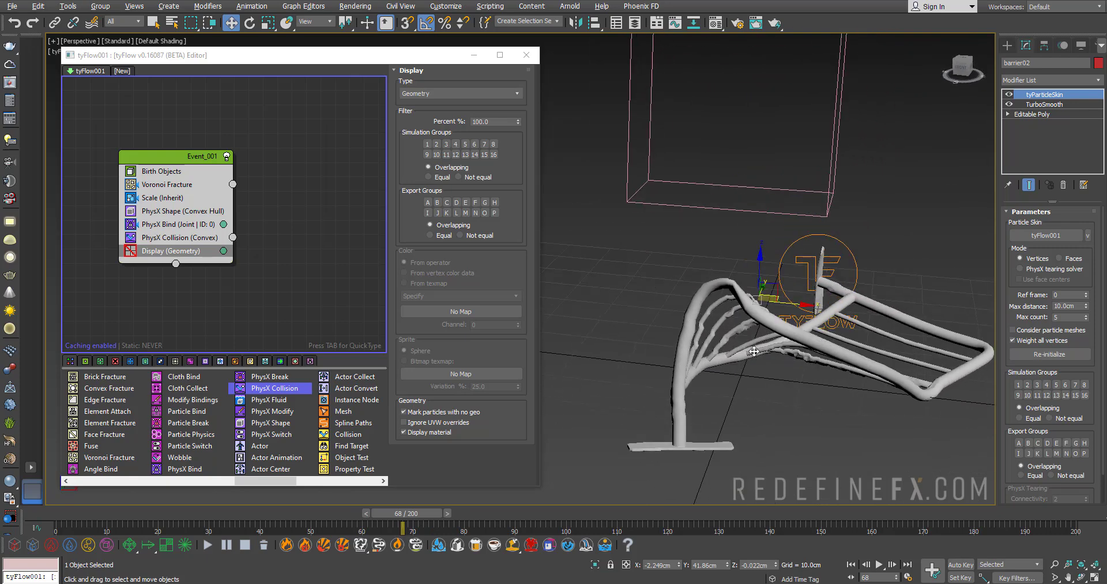
# Step: Move the timeline to frame 91 and examine the barrier's bent bars up close
pyautogui.moveTo(408, 515); pyautogui.dragTo(582, 530)
pyautogui.press('Escape')
pyautogui.press('w')
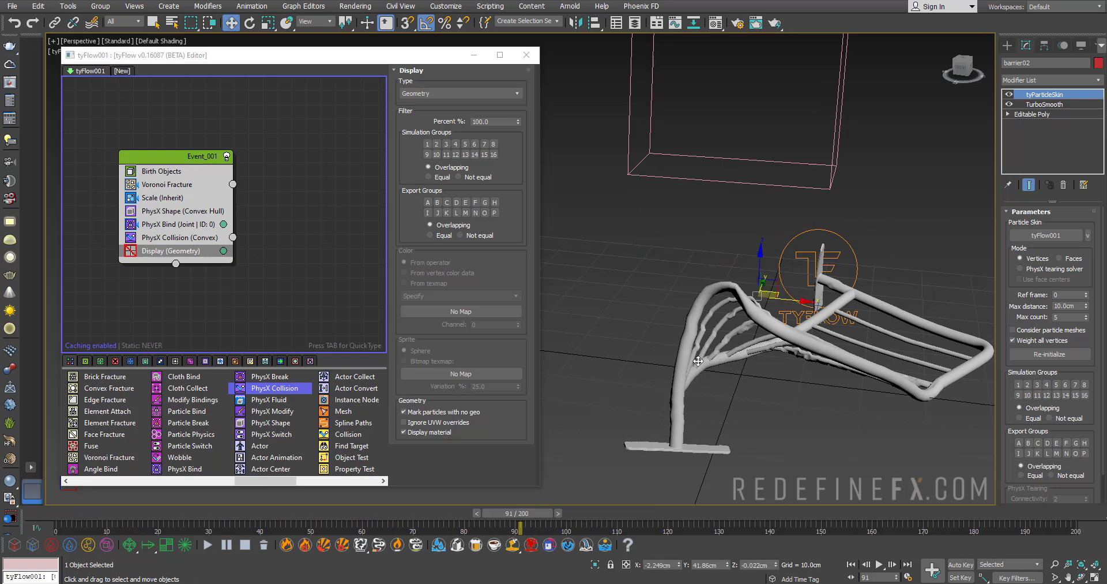
pyautogui.scroll(3, 686, 329)
pyautogui.scroll(-3, 620, 355)
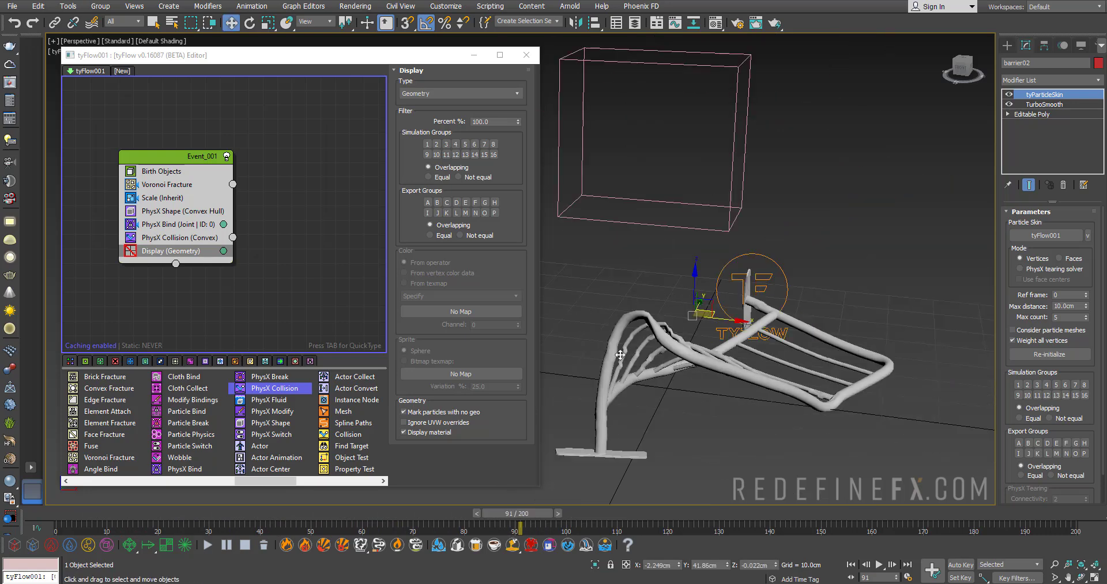
# Step: Add a Relax modifier above tyParticleSkin on barrier02 and set its Relax Value to 1.0
pyautogui.click(1102, 79)
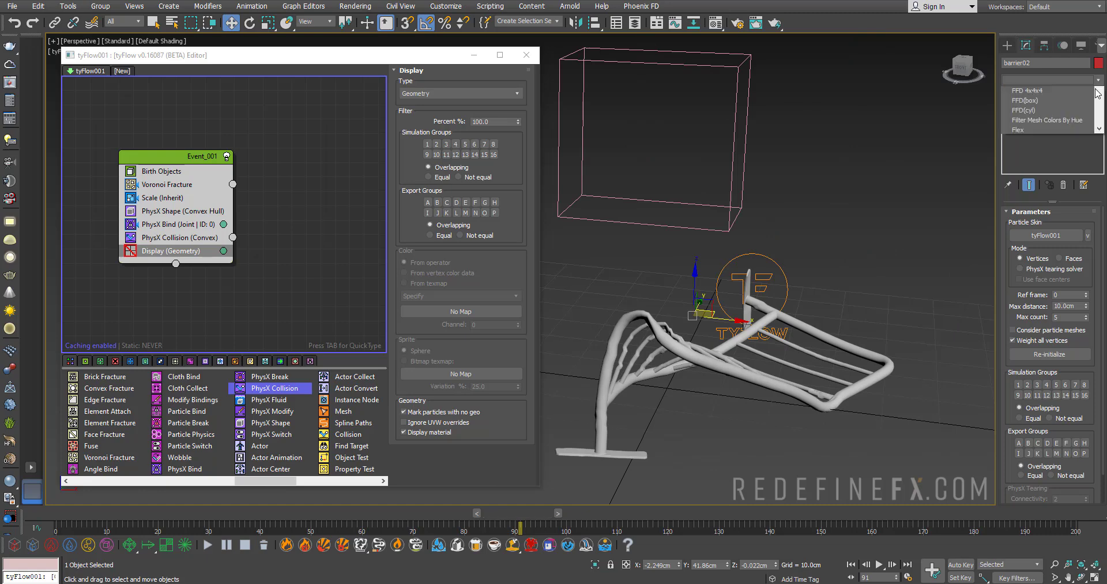
pyautogui.scroll(-10, 1064, 409)
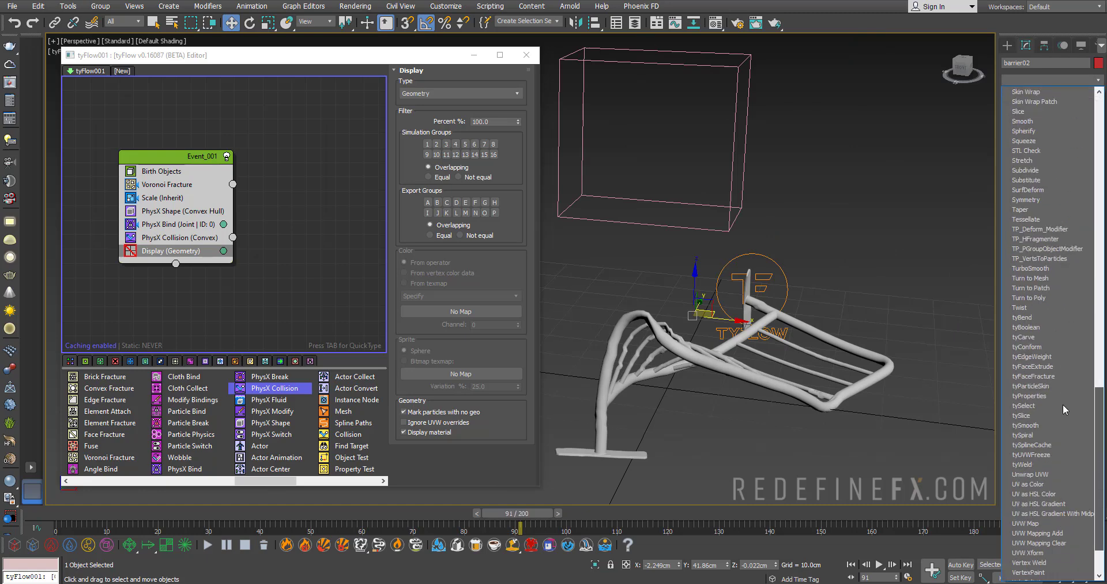
pyautogui.scroll(-1, 1065, 415)
pyautogui.click(1031, 174)
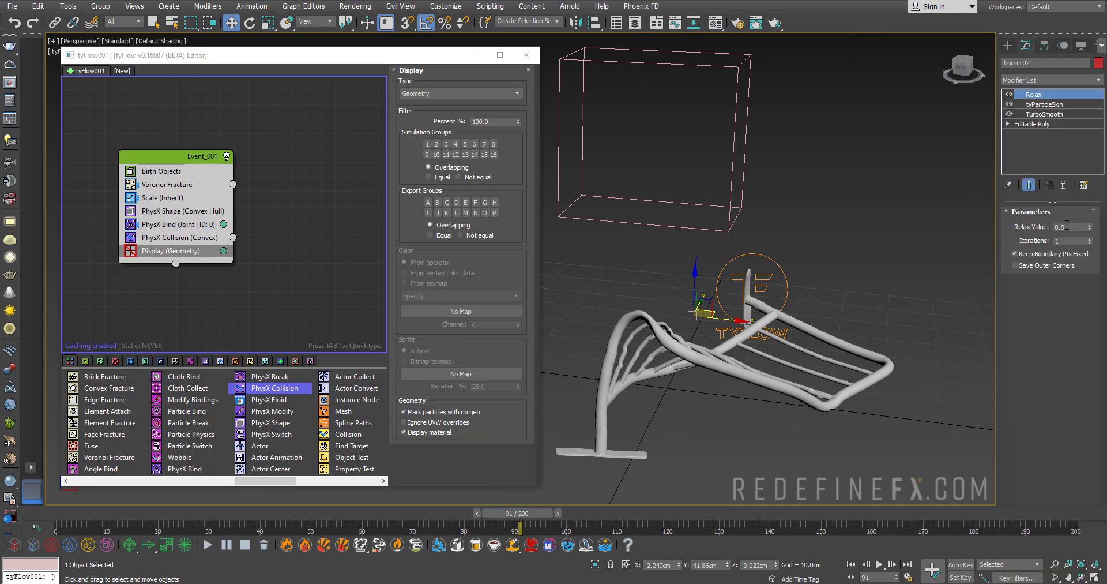
pyautogui.click(1052, 228)
pyautogui.write('1')
pyautogui.press('Return')
# Step: Compare the bent tubes with the Relax modifier off and on, leaving it enabled
pyautogui.scroll(6, 813, 266)
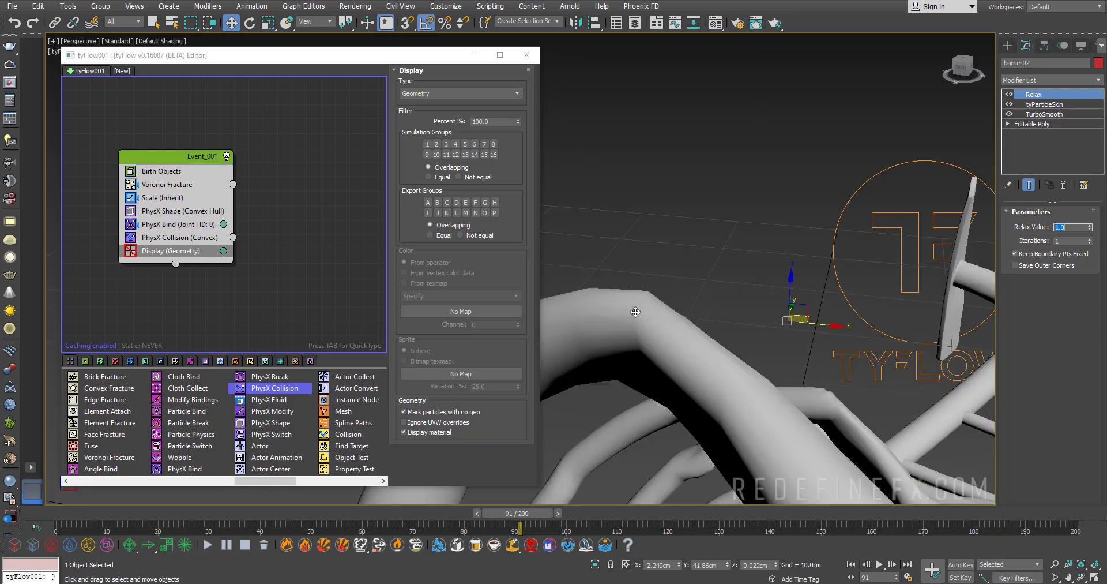
pyautogui.click(1009, 95)
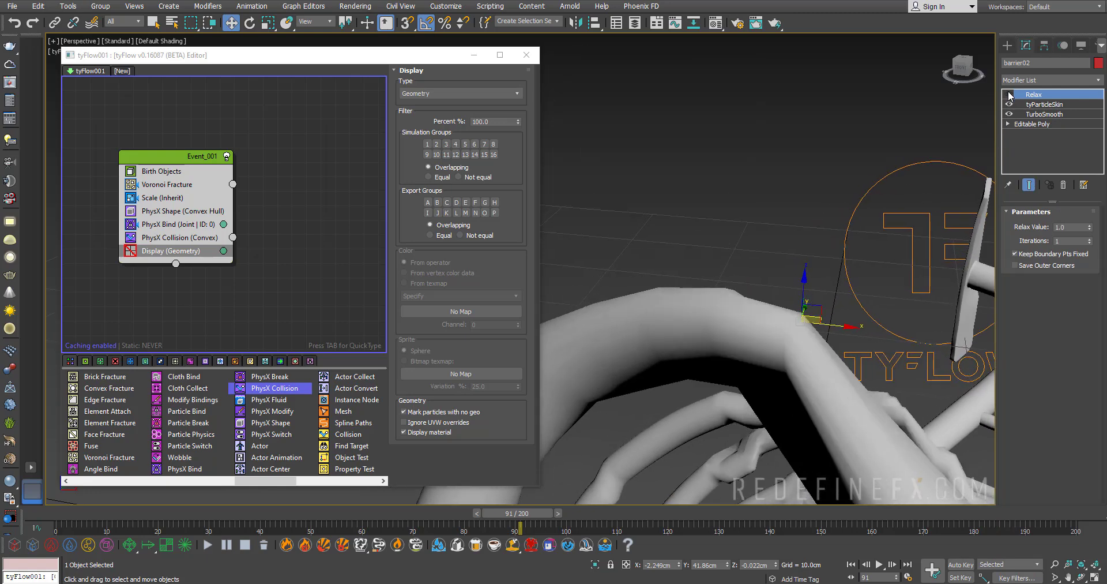
pyautogui.click(1009, 95)
pyautogui.click(1009, 95)
pyautogui.scroll(-4, 711, 307)
pyautogui.click(1010, 95)
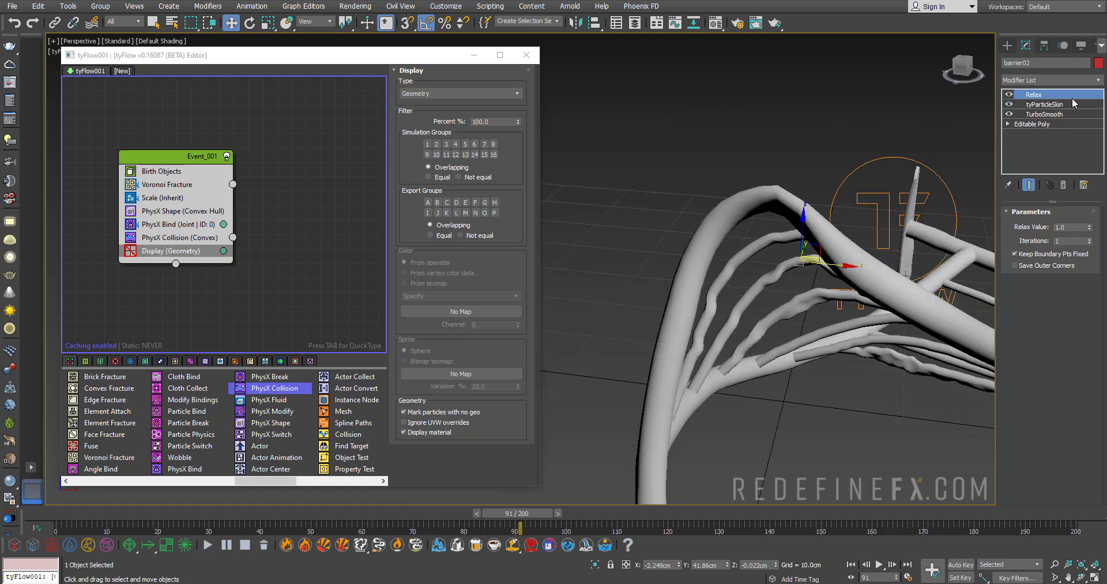
# Step: Add a second TurboSmooth modifier above Relax on barrier02 and toggle it to compare the smoothing on the bent tubes
pyautogui.click(1049, 80)
pyautogui.scroll(-5, 1073, 333)
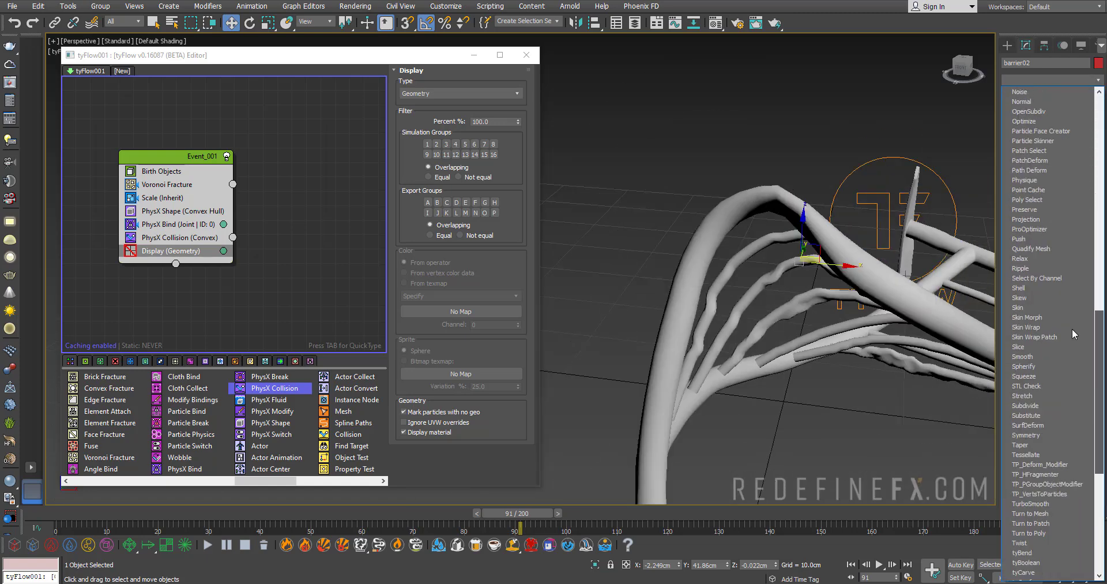
pyautogui.scroll(-5, 1038, 346)
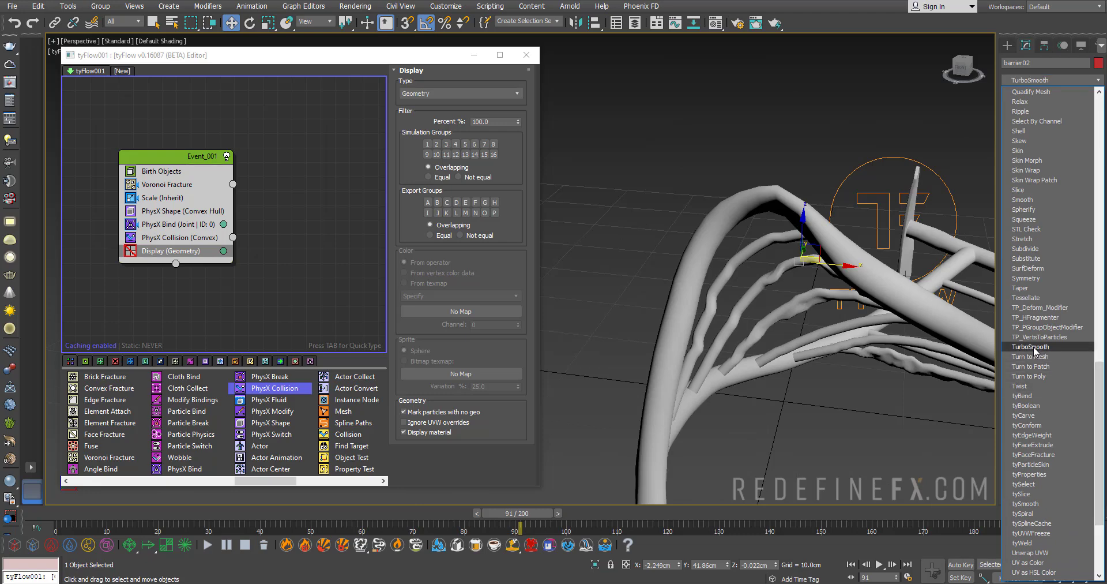
pyautogui.click(1035, 347)
pyautogui.keyDown('alt'); pyautogui.moveTo(778, 181); pyautogui.dragTo(749, 208, button='middle'); pyautogui.keyUp('alt')
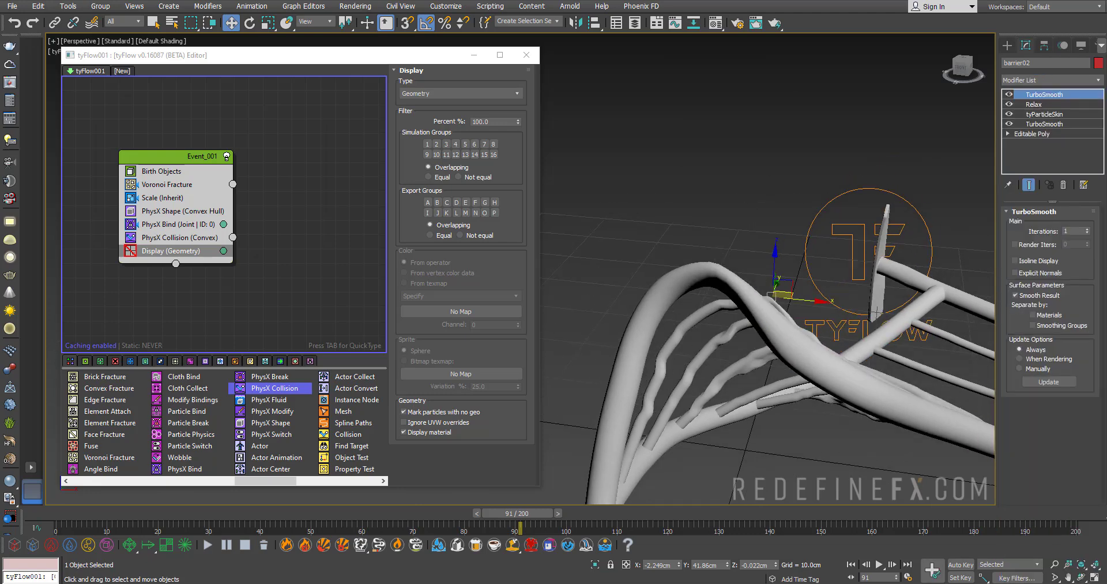
pyautogui.press('m')
pyautogui.scroll(3, 701, 322)
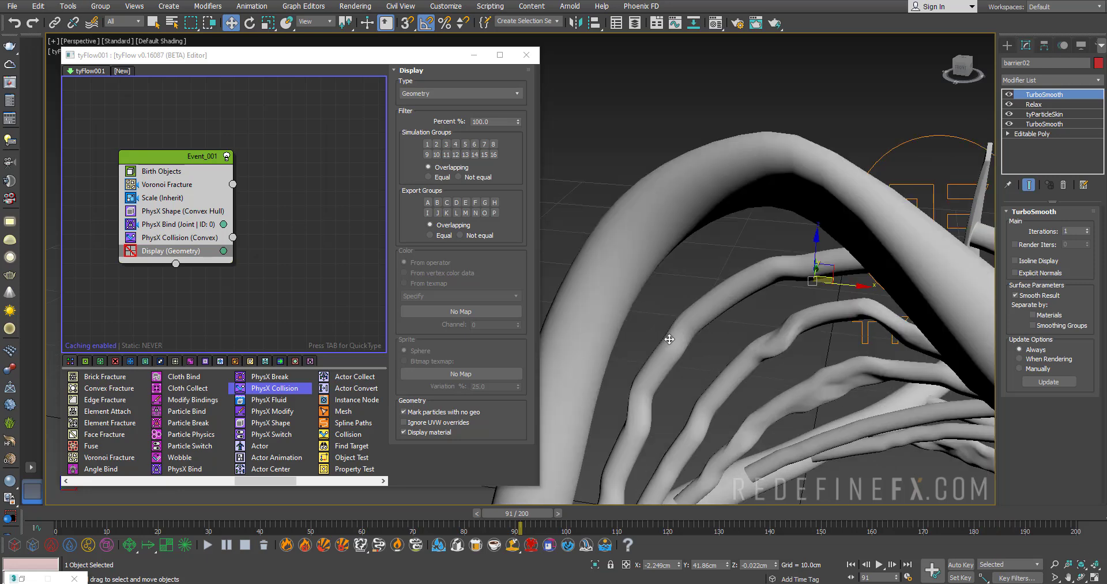
pyautogui.click(1009, 95)
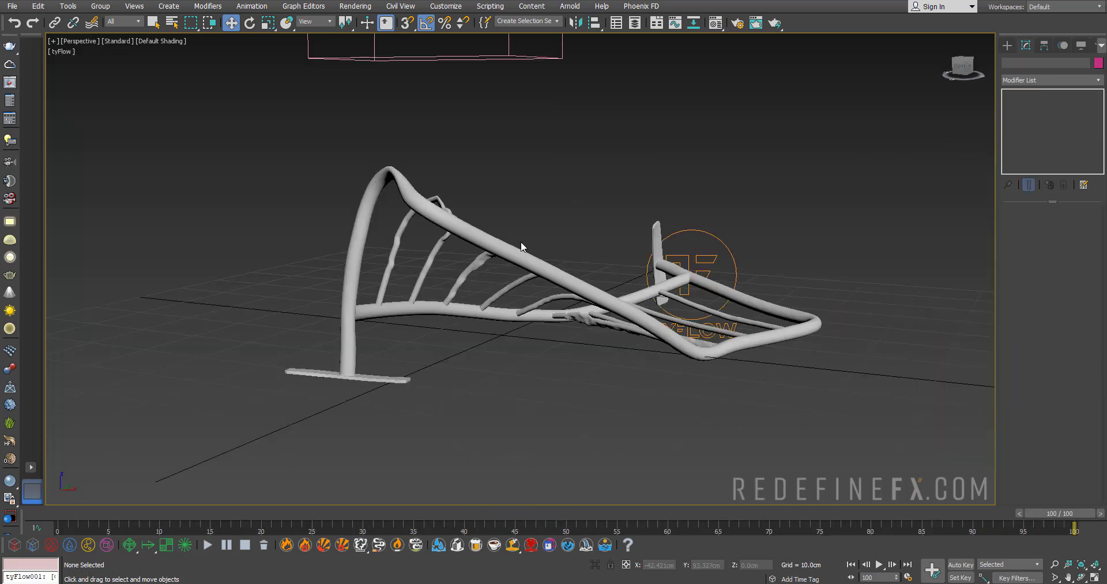
# Step: Create an MP4 tyPreview of the Perspective view over the active time segment, pause its playback to inspect the deformation, and close the player
pyautogui.hotkey('shift', 'v')
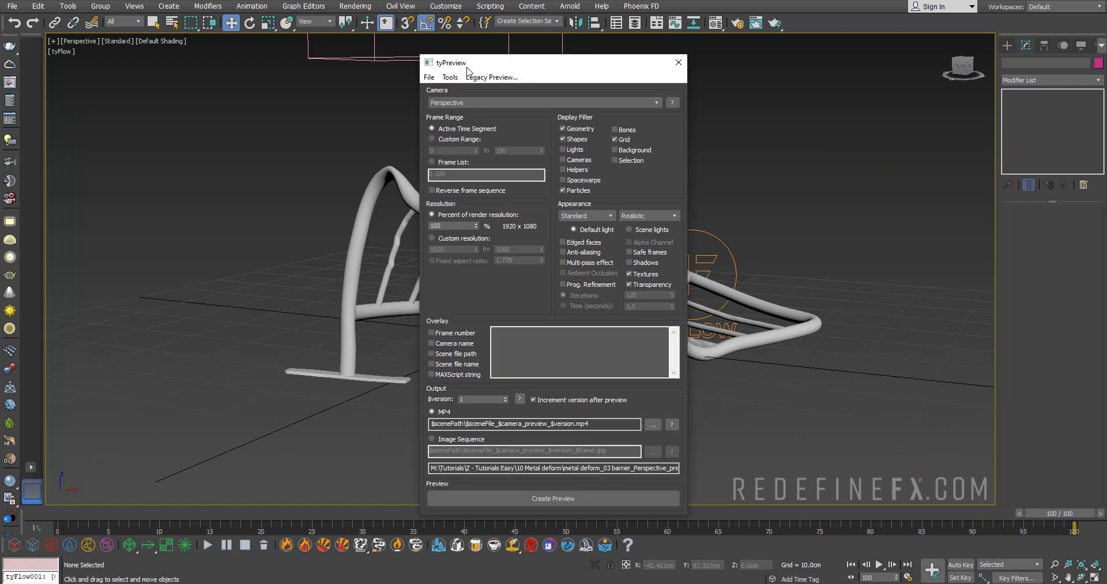
pyautogui.moveTo(466, 65); pyautogui.dragTo(336, 10)
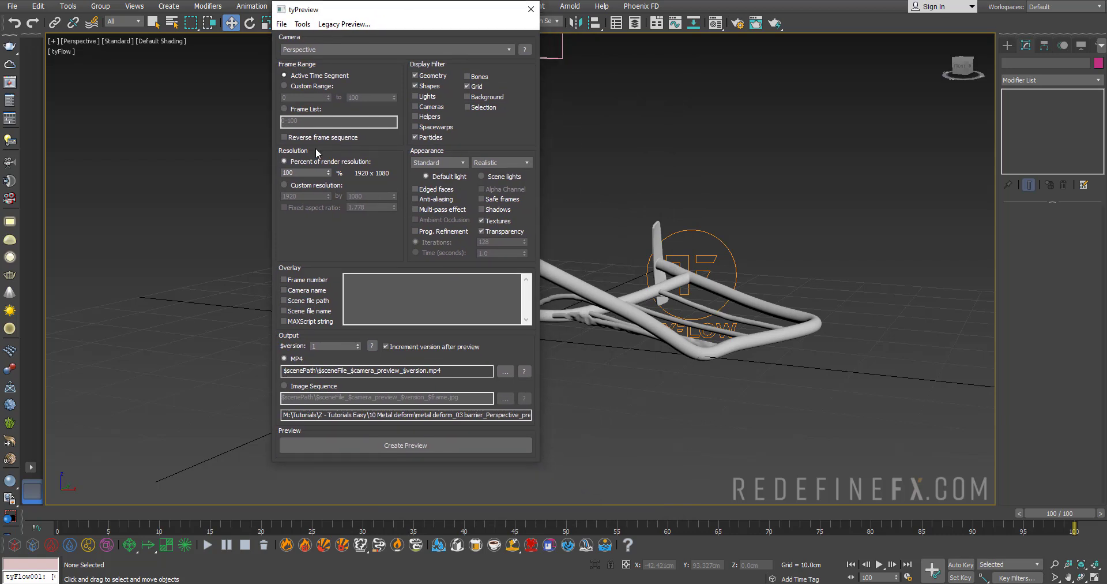
pyautogui.click(403, 445)
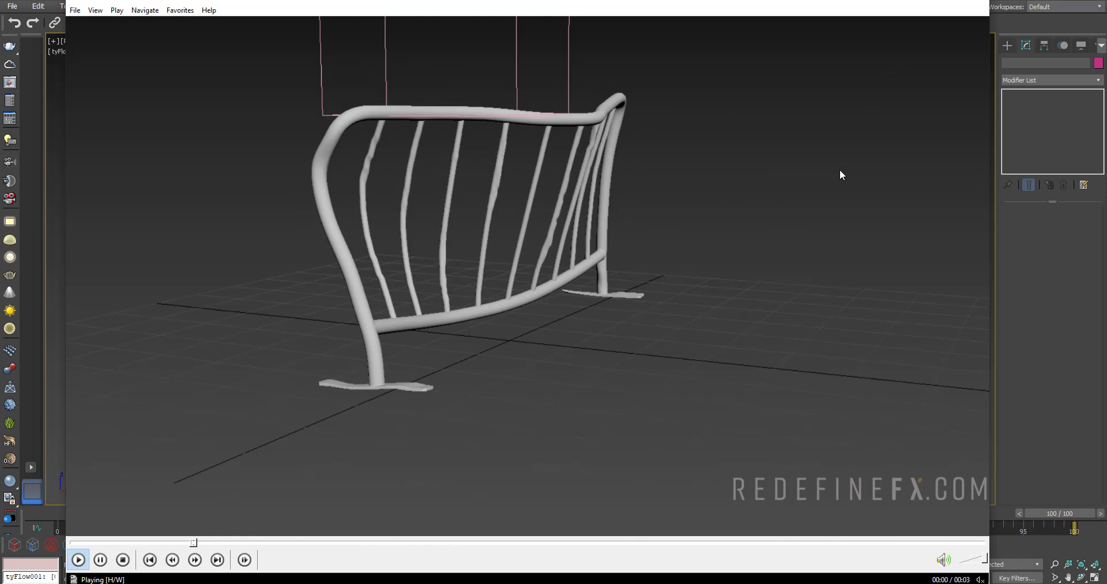
pyautogui.click(658, 205)
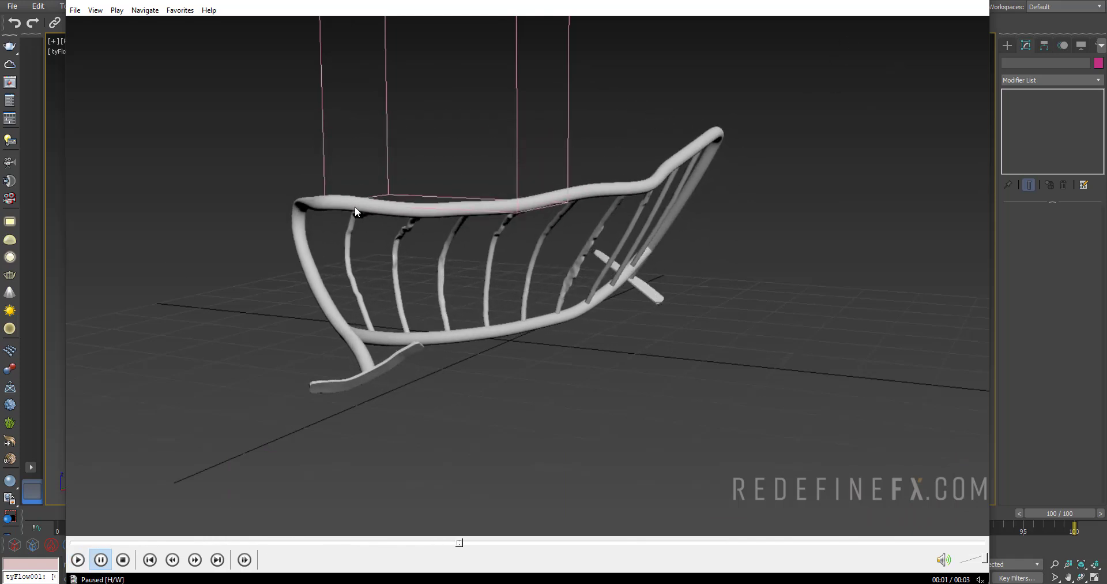
pyautogui.click(925, 2)
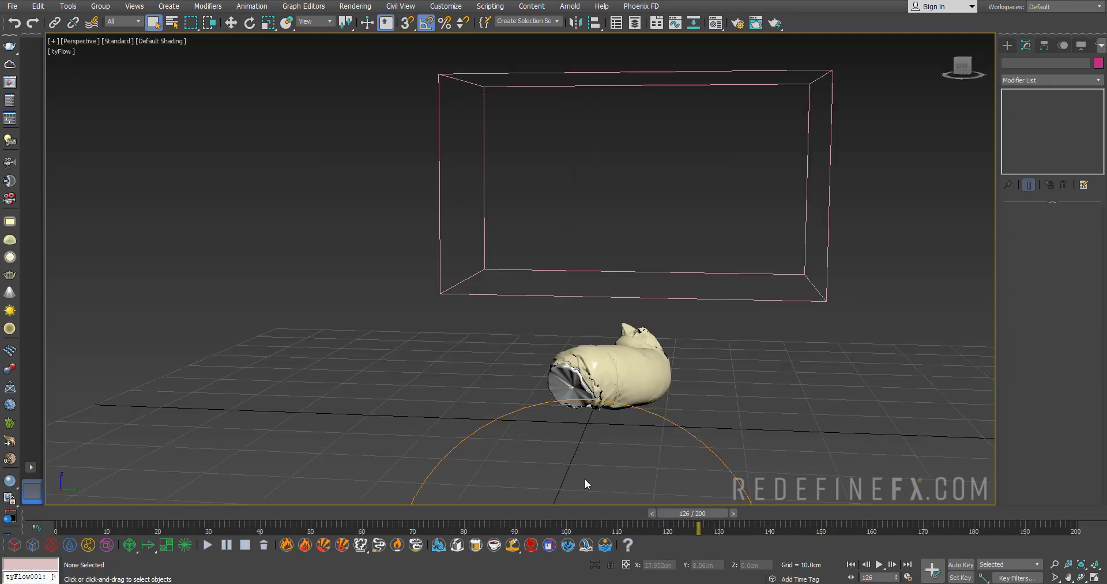
# Step: Scrub the can-crush scene to frames 31 and 48 and examine the crumpled can from another angle
pyautogui.moveTo(49, 512); pyautogui.dragTo(219, 562)
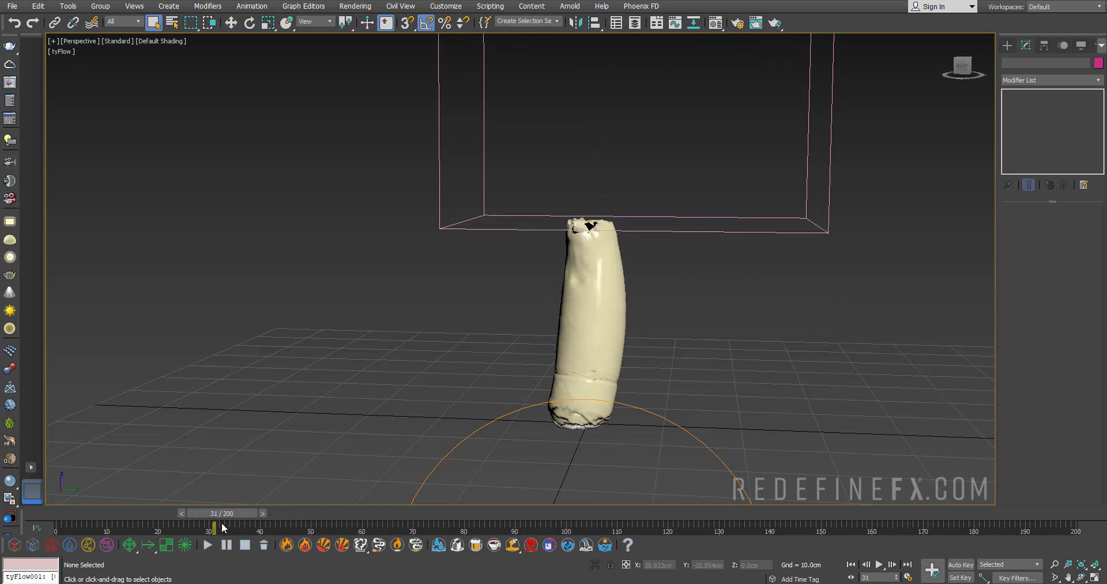
pyautogui.moveTo(223, 527); pyautogui.dragTo(299, 538)
pyautogui.keyDown('alt'); pyautogui.moveTo(491, 346); pyautogui.dragTo(723, 364, button='middle'); pyautogui.keyUp('alt')
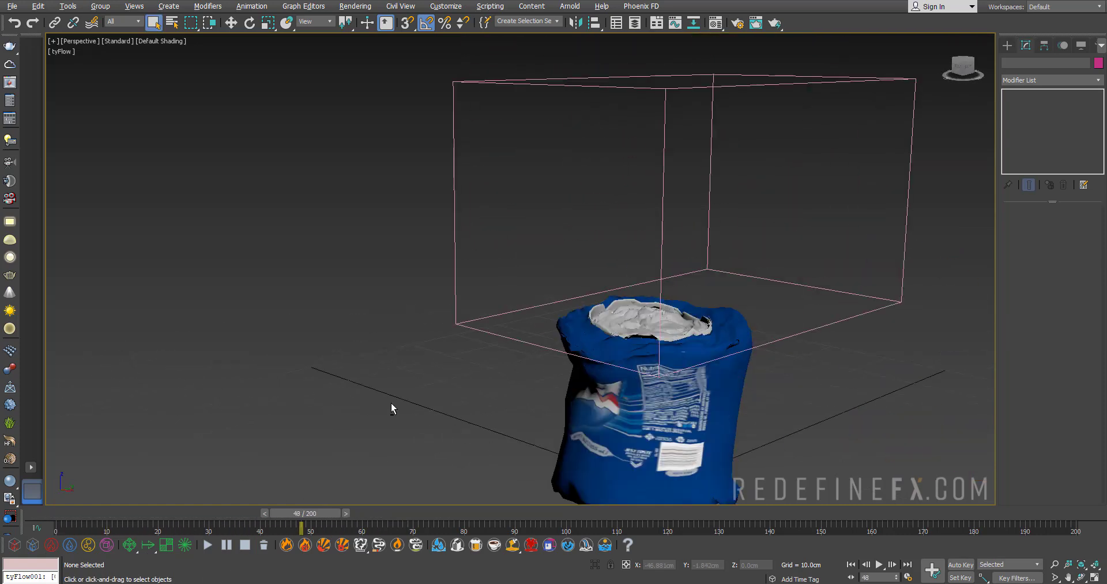
pyautogui.scroll(-5, 458, 328)
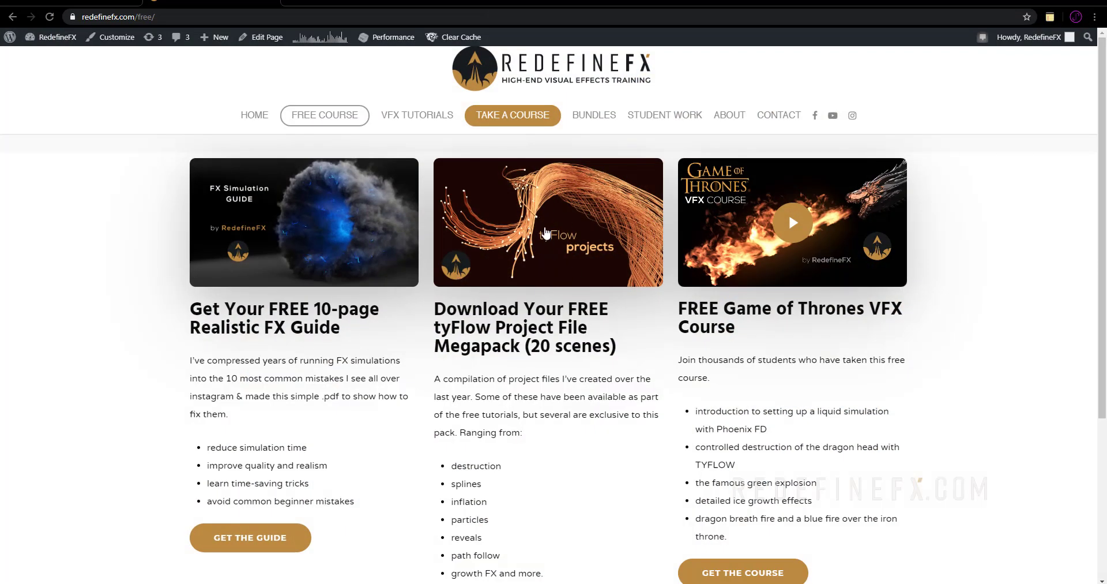
# Step: Look through the free tyFlow project file pack on redefinefx.com/free, and leave the browser to view the rendered metal barrier image
pyautogui.scroll(-1, 545, 233)
pyautogui.scroll(-1, 524, 220)
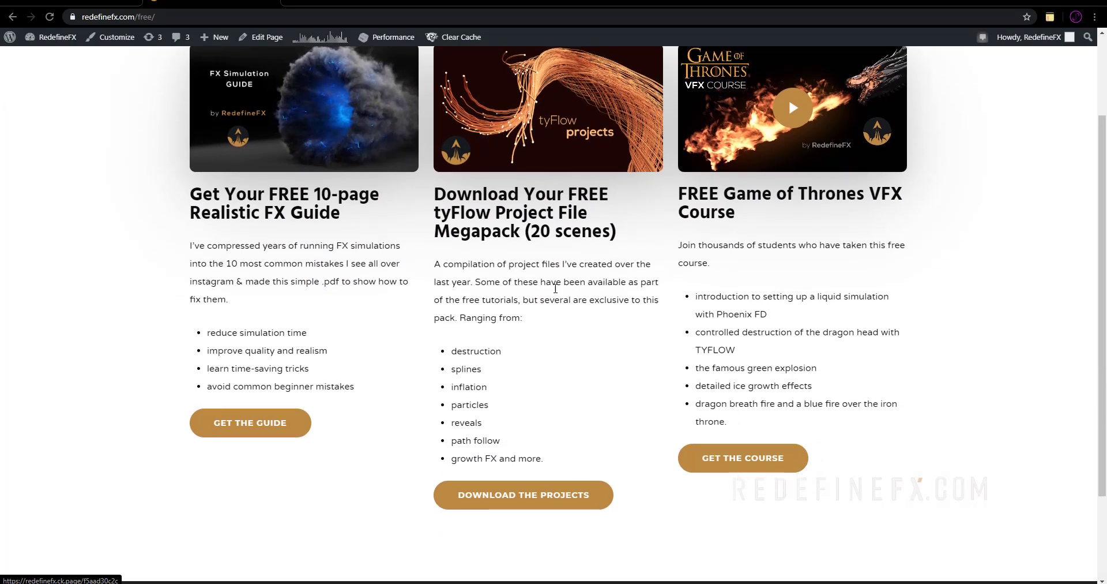
pyautogui.scroll(2, 536, 242)
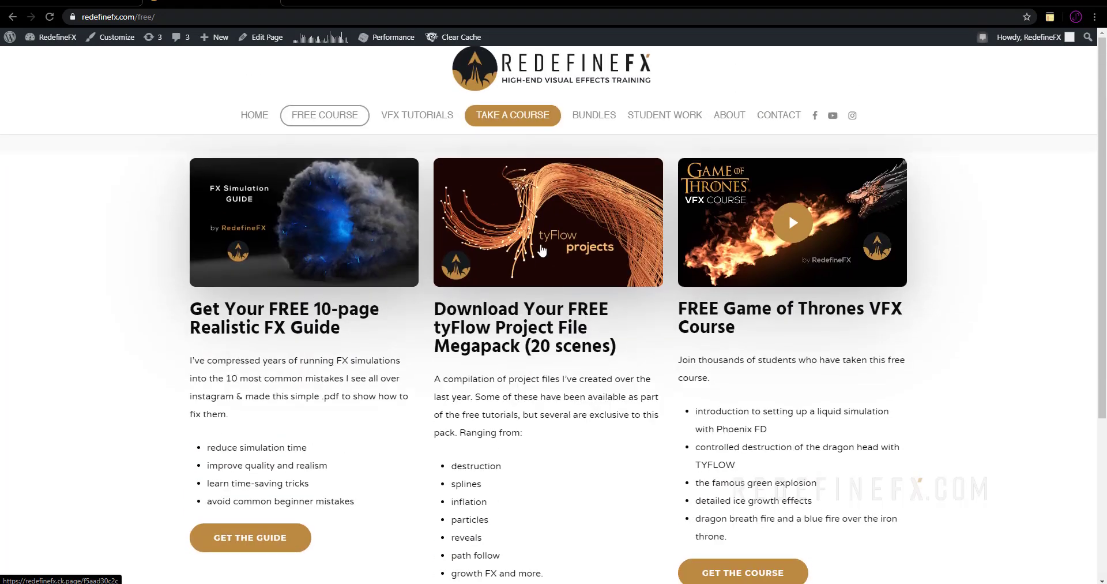
pyautogui.click(160, 18)
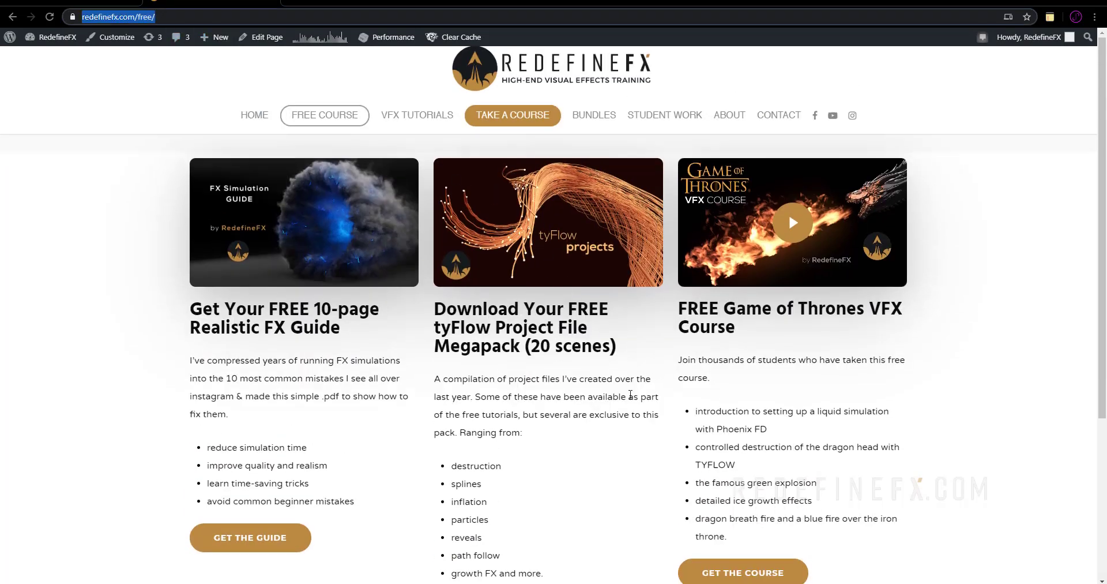
pyautogui.click(631, 394)
pyautogui.scroll(-3, 523, 282)
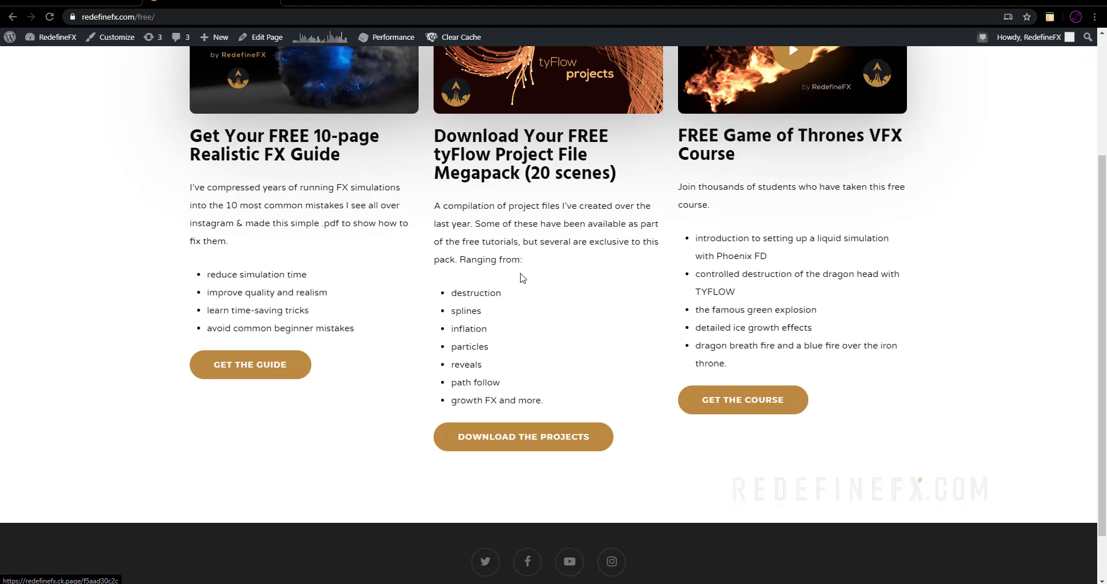
pyautogui.scroll(3, 531, 187)
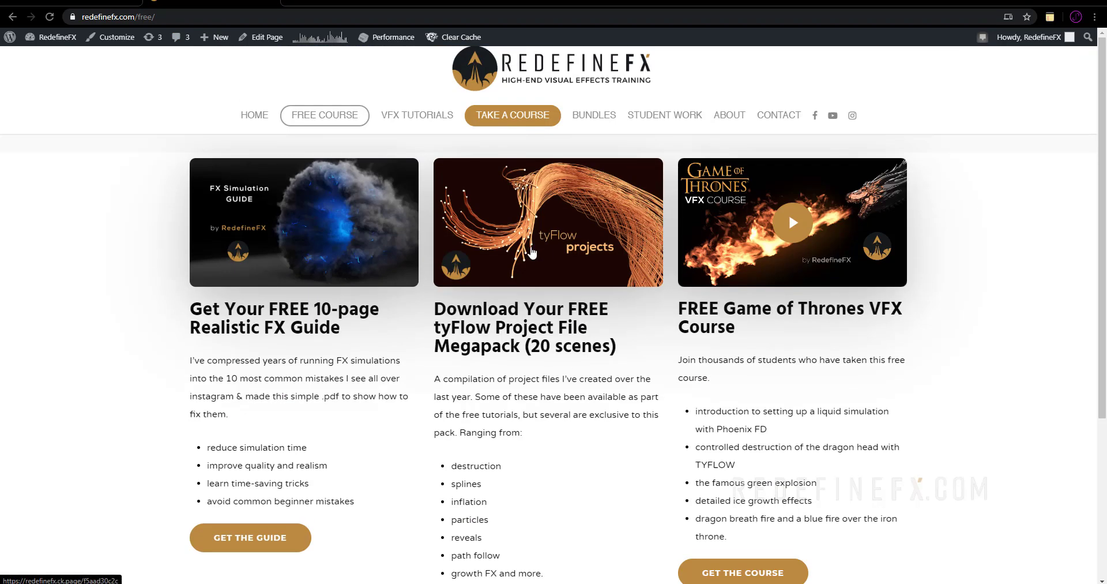
pyautogui.scroll(-1, 559, 226)
pyautogui.scroll(-1, 550, 256)
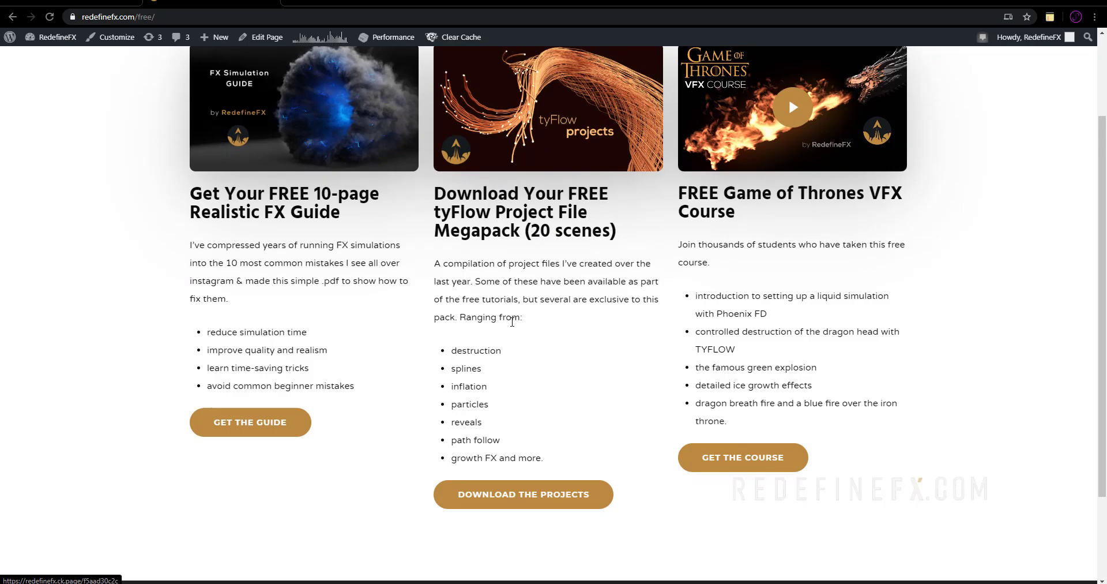
pyautogui.click(1036, 2)
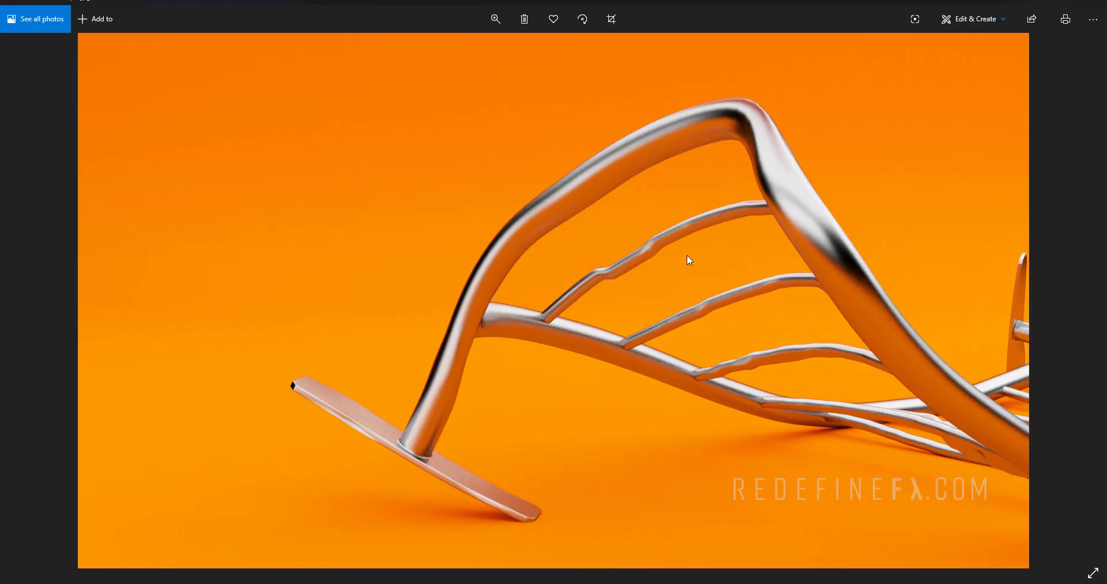